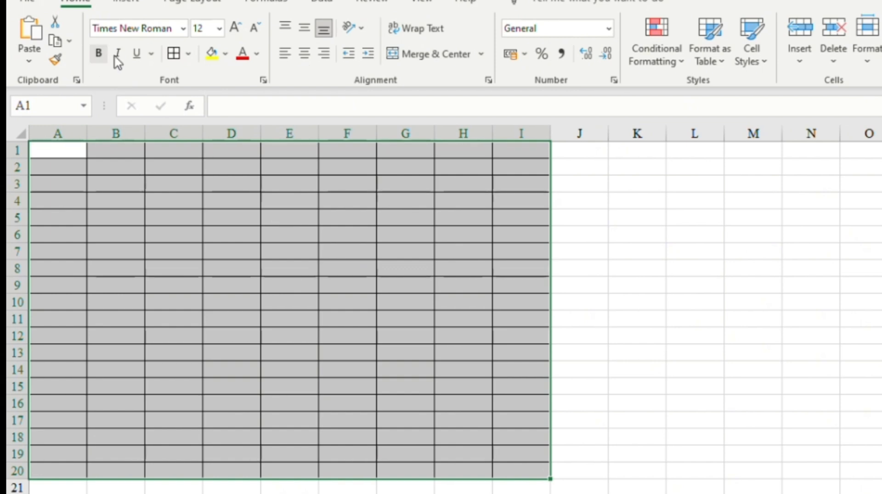
# - Centre A1:I20 both ways, draw a thick border under A1:I1, and bold row 1
pyautogui.click(304, 53)
pyautogui.click(304, 28)
pyautogui.moveTo(57, 151); pyautogui.dragTo(523, 151)
pyautogui.click(188, 53)
pyautogui.click(418, 445)
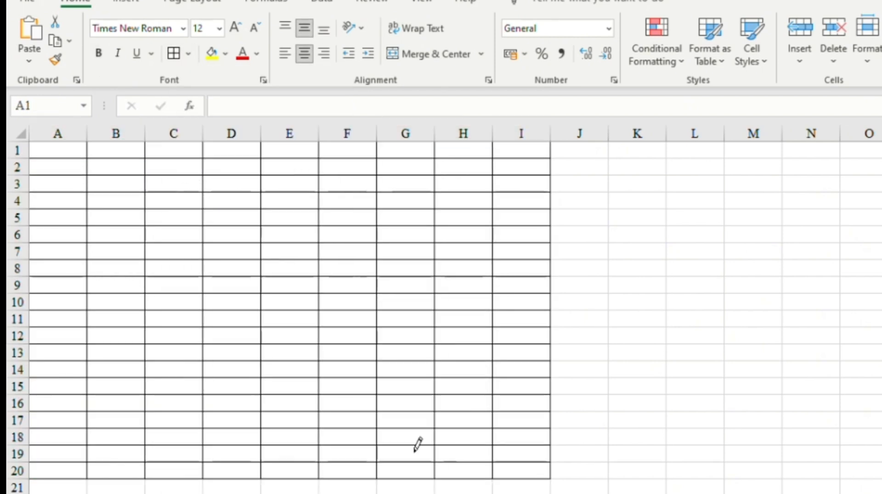
pyautogui.click(188, 54)
pyautogui.click(216, 90)
pyautogui.click(68, 173)
pyautogui.moveTo(76, 154); pyautogui.dragTo(520, 152)
pyautogui.click(98, 53)
# - Enter the headers A, B, A+B, A-B and A*B across row 1
pyautogui.click(68, 154)
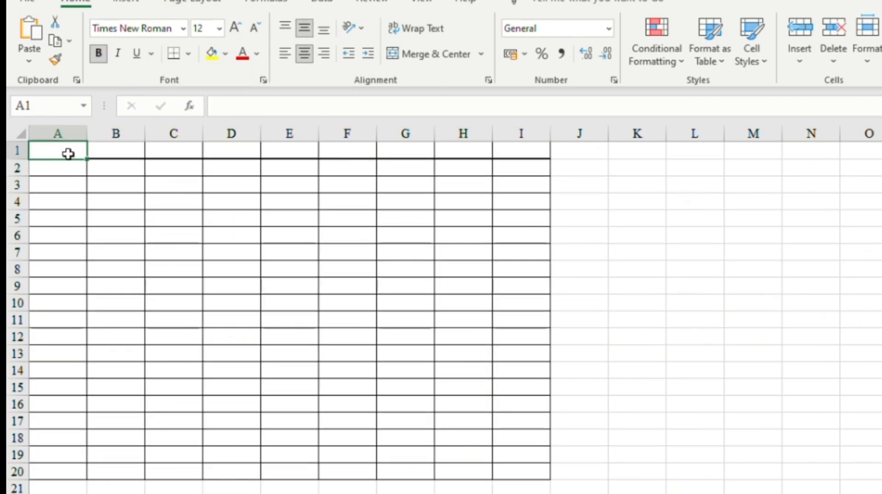
pyautogui.write('A')
pyautogui.click(109, 153)
pyautogui.write('B')
pyautogui.click(168, 154)
pyautogui.write('A+B')
pyautogui.click(225, 152)
pyautogui.write('A-B')
pyautogui.click(269, 152)
pyautogui.write('A*')
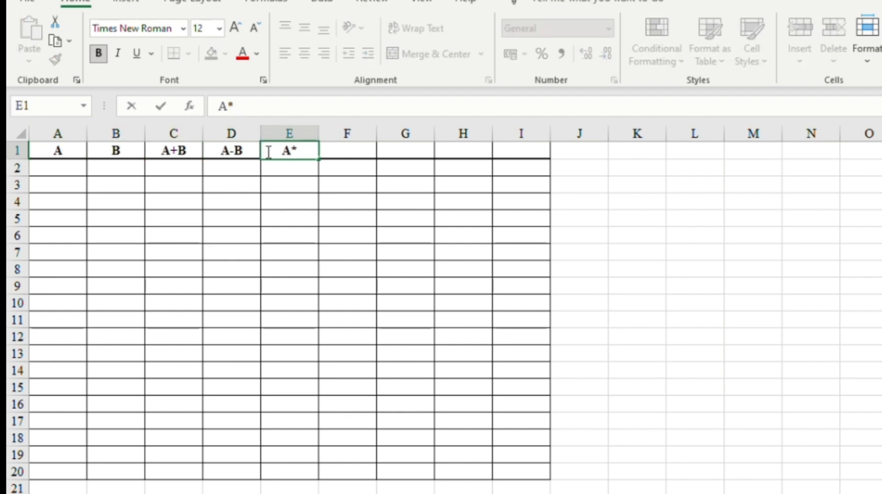
pyautogui.write('B')
# - Add headers A/B, A*10%, B*20% and B-(B*20%), then type the column A values
pyautogui.click(358, 152)
pyautogui.write('A/B')
pyautogui.click(404, 153)
pyautogui.write('A*10%')
pyautogui.click(468, 154)
pyautogui.write('B')
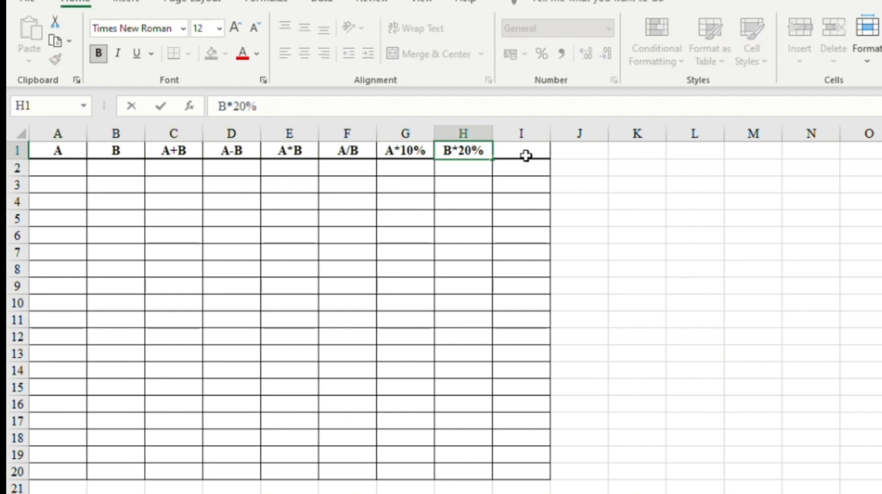
pyautogui.click(526, 156)
pyautogui.write('b-(B*20')
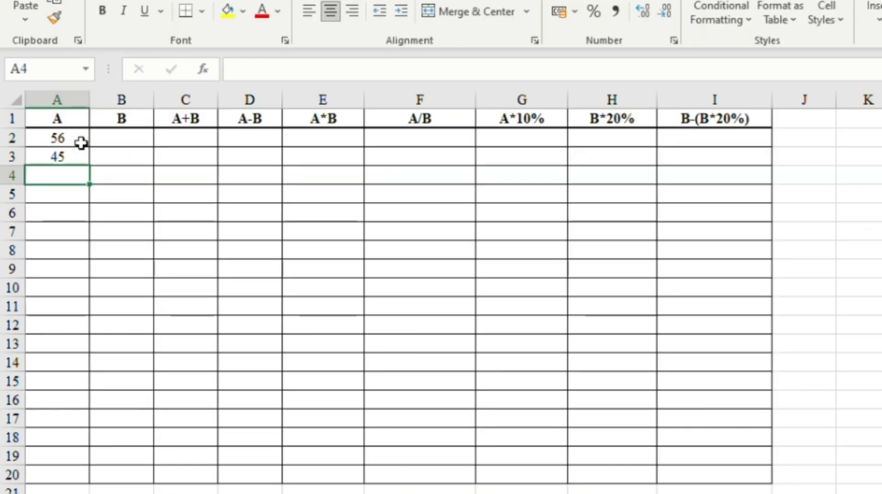
pyautogui.write('75 78 78 98 67 78 67 97 ')
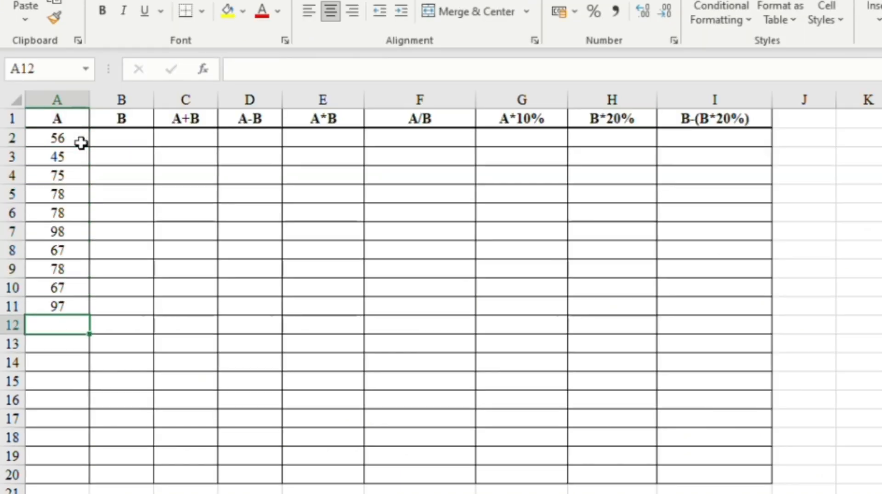
pyautogui.write('90 67 67 97')
# - Enter the B column values from B2 and make row 1 taller
pyautogui.click(133, 142)
pyautogui.write('23 34 23 11 ')
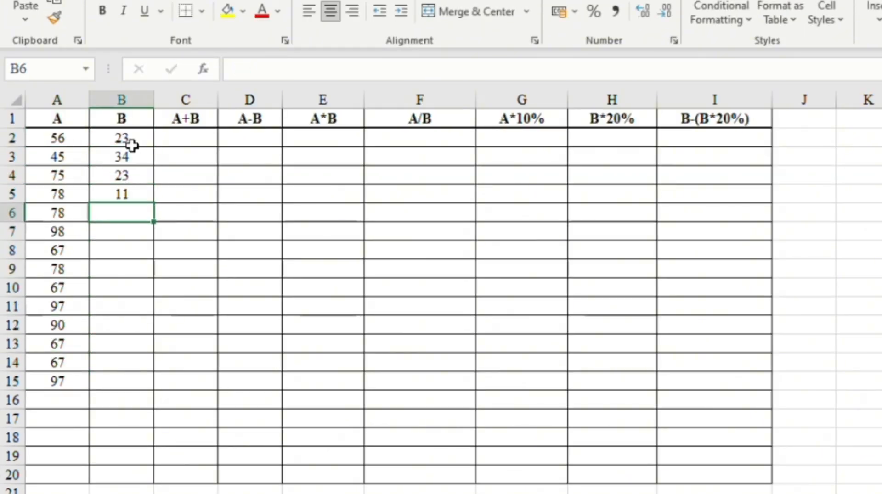
pyautogui.write('34 45 23 53 23 12 34 54 65')
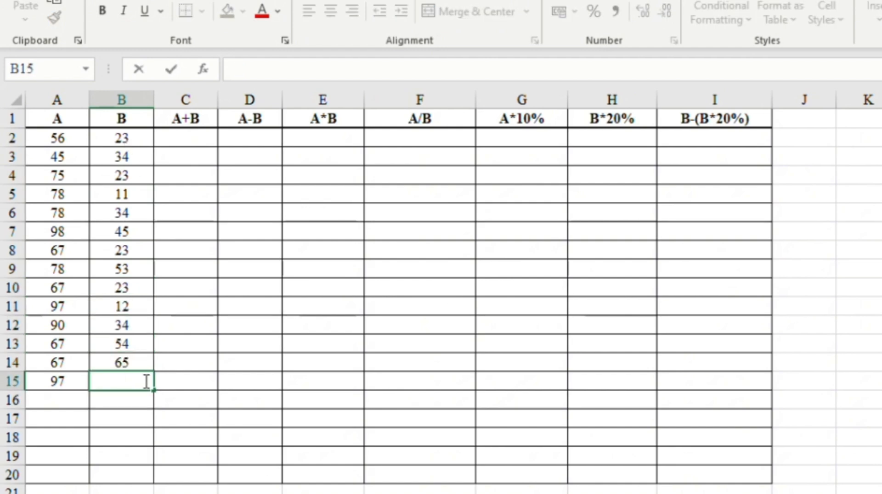
pyautogui.click(14, 122)
pyautogui.moveTo(14, 128); pyautogui.dragTo(14, 132)
# - Merge each row of A16:B20 across, italicise it and right-align it
pyautogui.moveTo(56, 404); pyautogui.dragTo(121, 479)
pyautogui.click(527, 11)
pyautogui.click(486, 61)
pyautogui.click(123, 11)
pyautogui.click(352, 18)
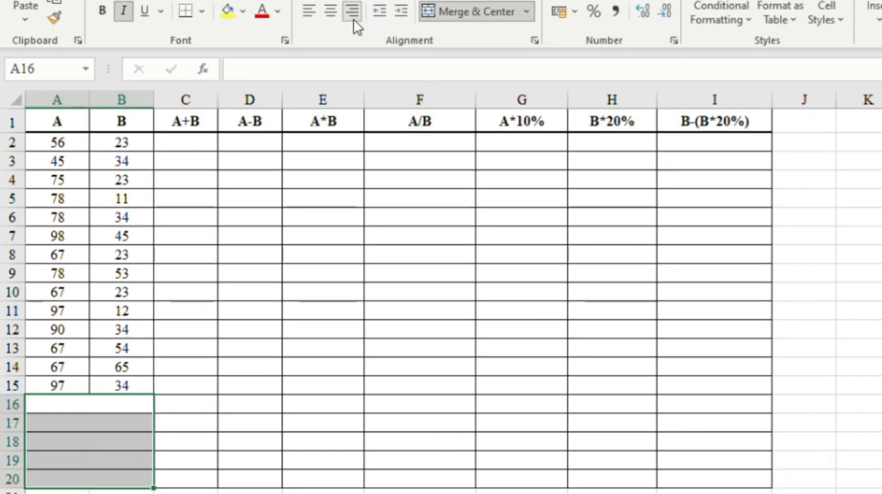
# - Give row 16 from A to I a thick top border
pyautogui.moveTo(89, 405); pyautogui.dragTo(714, 404)
pyautogui.click(201, 12)
pyautogui.click(423, 454)
pyautogui.click(201, 11)
pyautogui.click(237, 86)
pyautogui.click(115, 442)
pyautogui.moveTo(119, 406); pyautogui.dragTo(714, 404)
pyautogui.click(201, 12)
# - Type the labels Total, Rata- Rata, Nilai Tertinggi, Nilai Terendah and Jumlah Item in A16:A20
pyautogui.click(120, 402)
pyautogui.write('Total')
pyautogui.press('Return')
pyautogui.write('Rata- Rata')
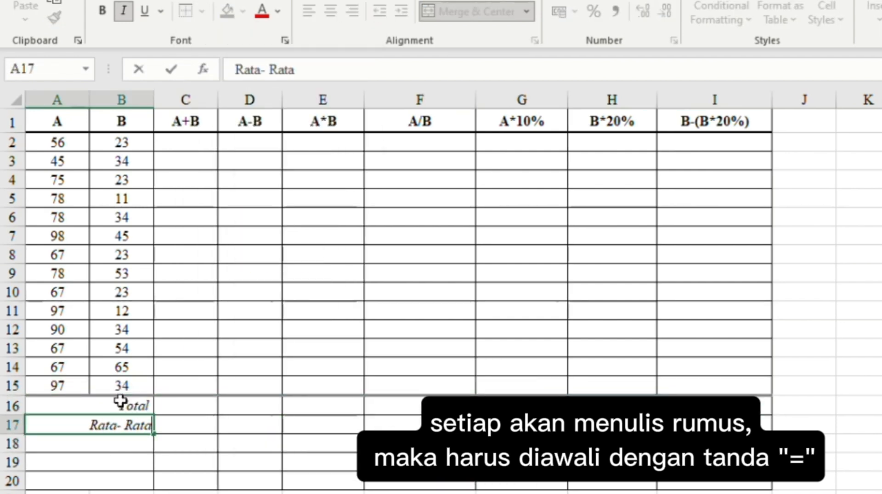
pyautogui.press('Return')
pyautogui.write('Nilai Tertinggi')
pyautogui.press('Return')
pyautogui.write('Nilai Terendah')
pyautogui.press('Return')
pyautogui.write('Jumlah Item')
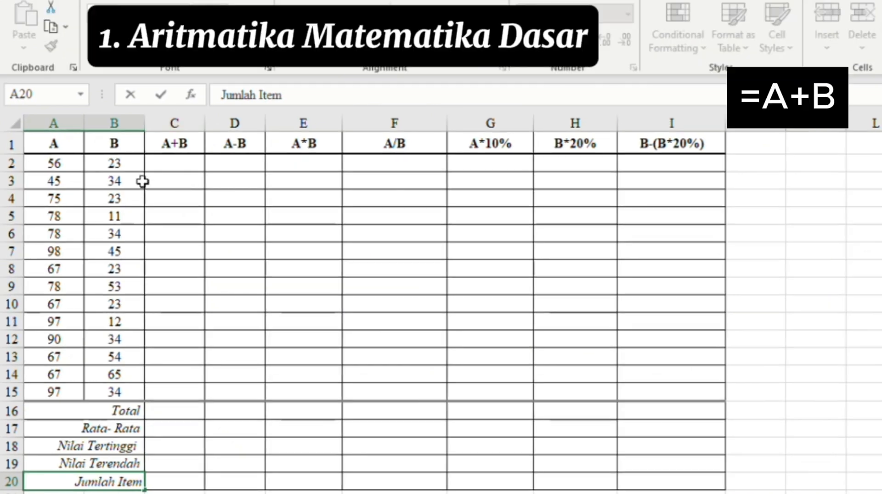
# - Enter =A2+B2 in C2 and fill it down to C15
pyautogui.click(164, 166)
pyautogui.write('=')
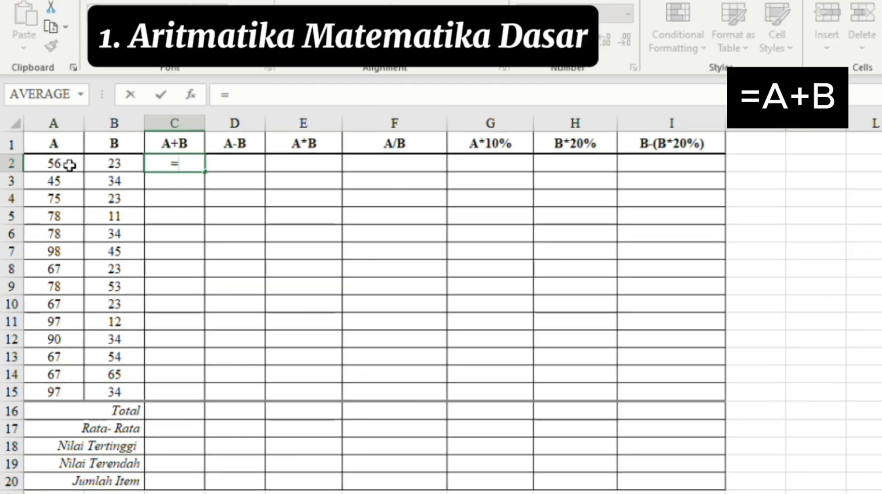
pyautogui.click(69, 164)
pyautogui.write('+')
pyautogui.click(102, 167)
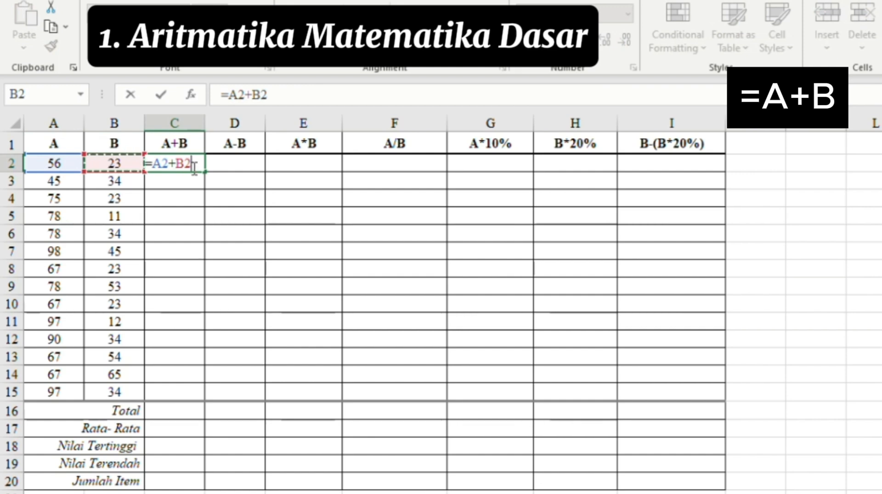
pyautogui.press('Return')
pyautogui.click(173, 164)
pyautogui.moveTo(213, 175); pyautogui.dragTo(171, 395)
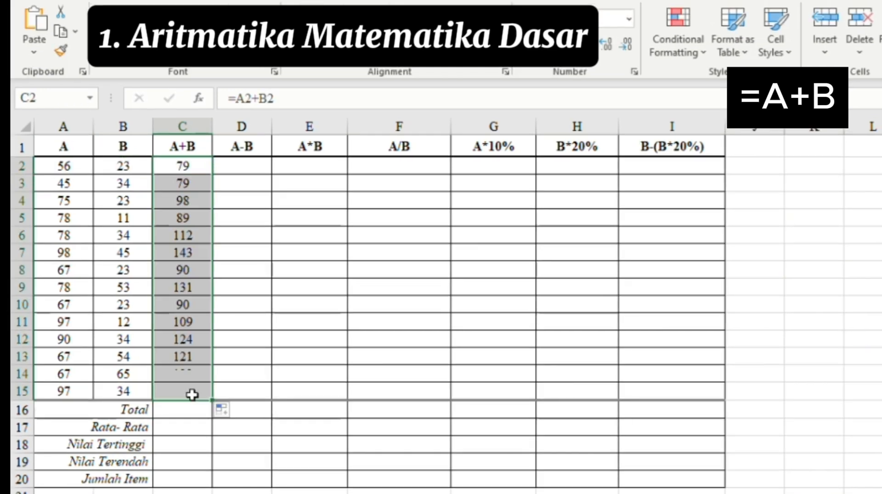
# - Enter =A2-B2 in D2 and fill it down to D15
pyautogui.click(238, 167)
pyautogui.write('=')
pyautogui.click(86, 166)
pyautogui.write('-')
pyautogui.click(152, 166)
pyautogui.press('Return')
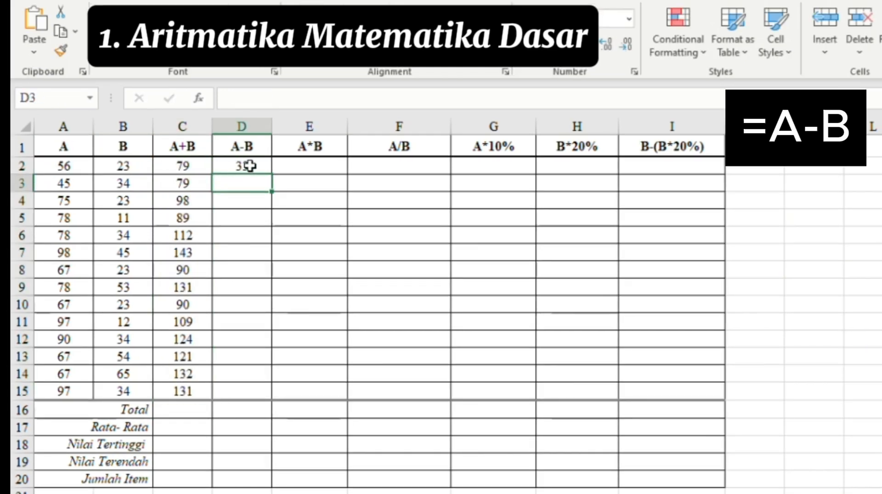
pyautogui.click(261, 164)
pyautogui.moveTo(271, 175); pyautogui.dragTo(262, 399)
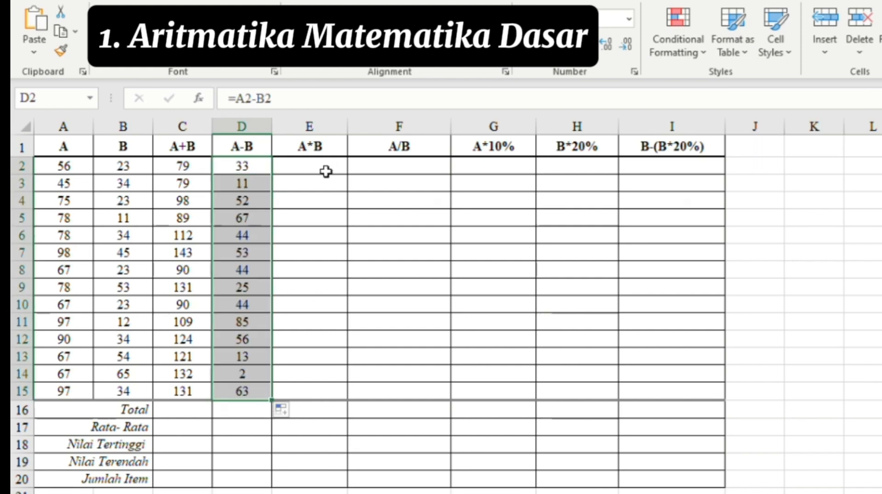
# - Enter =A2*B2 in E2 and fill it down to E15
pyautogui.click(332, 164)
pyautogui.write('=')
pyautogui.click(65, 173)
pyautogui.write('*')
pyautogui.click(122, 168)
pyautogui.press('Return')
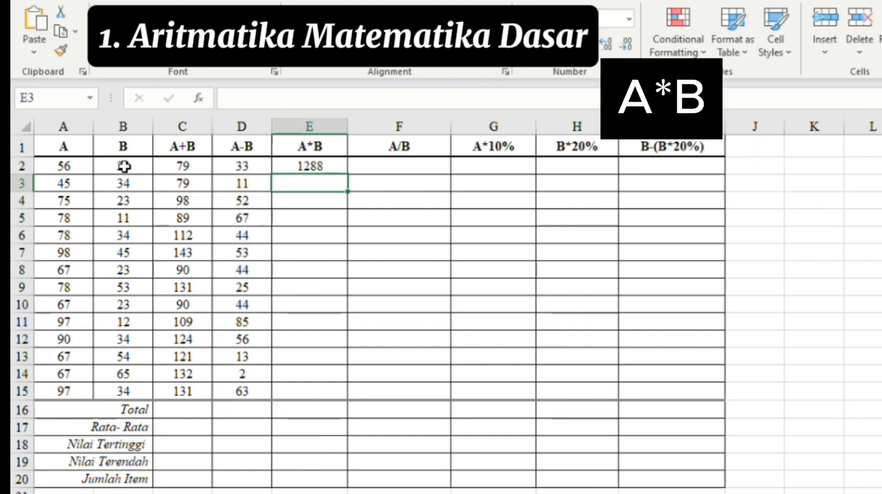
pyautogui.click(329, 167)
pyautogui.moveTo(348, 174); pyautogui.dragTo(346, 396)
# - Enter =A2/B2 in F2 and fill it down to F15
pyautogui.click(418, 170)
pyautogui.write('=')
pyautogui.click(66, 169)
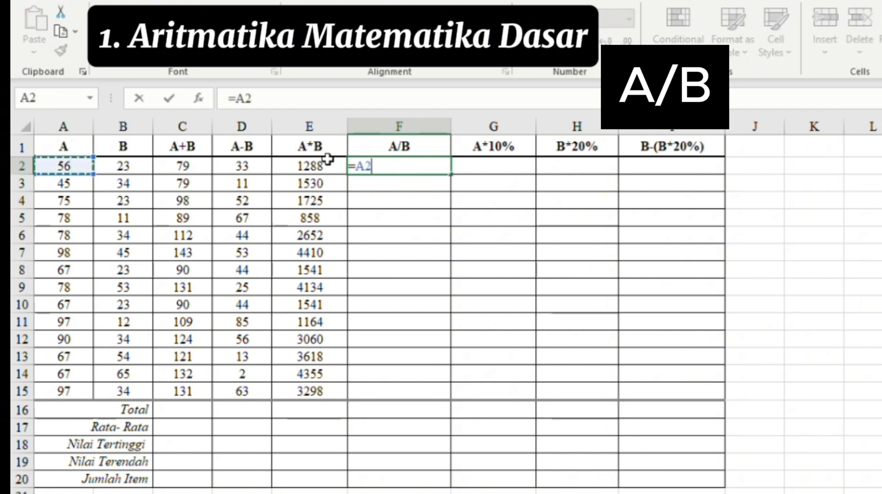
pyautogui.write('/')
pyautogui.click(140, 171)
pyautogui.press('Return')
pyautogui.click(445, 169)
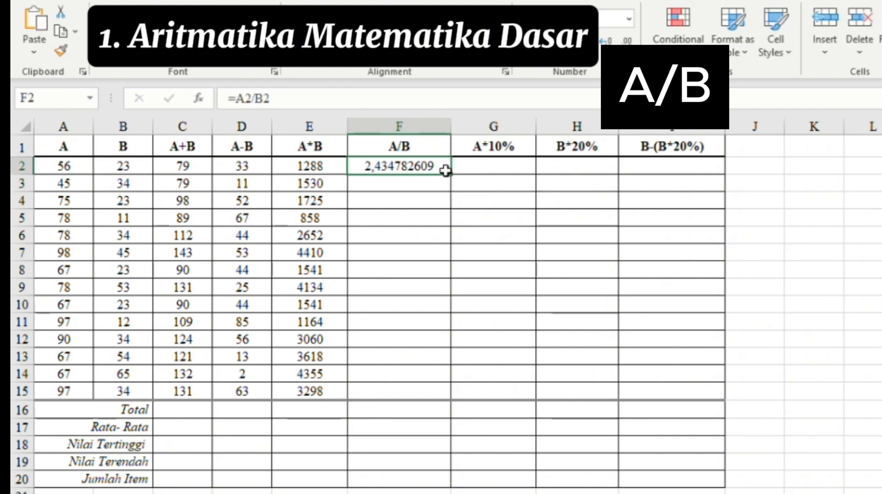
pyautogui.moveTo(450, 175); pyautogui.dragTo(452, 396)
# - Enter =A2*10% in G2 and fill it down to G15
pyautogui.click(451, 169)
pyautogui.write('=')
pyautogui.click(68, 168)
pyautogui.write('*')
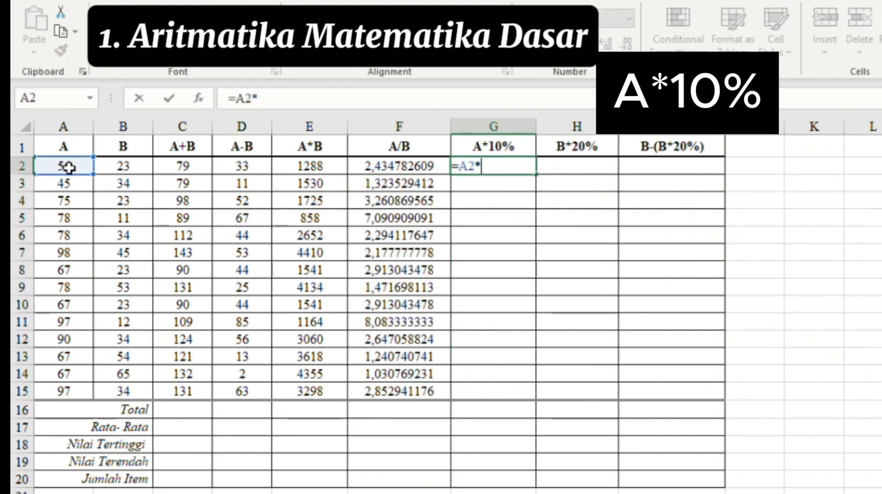
pyautogui.write('10%')
pyautogui.press('Return')
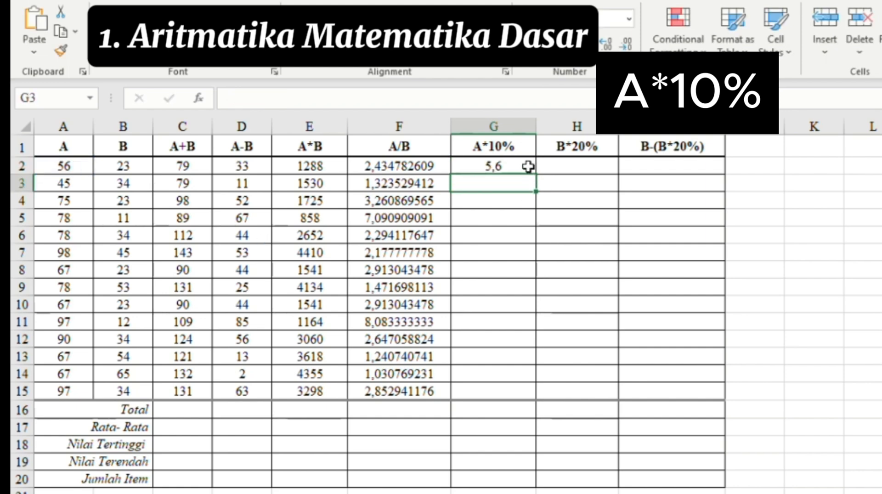
pyautogui.click(529, 169)
pyautogui.moveTo(536, 175); pyautogui.dragTo(535, 395)
# - Enter =B2*20% in H2 and fill it down to H15
pyautogui.click(577, 178)
pyautogui.write('=')
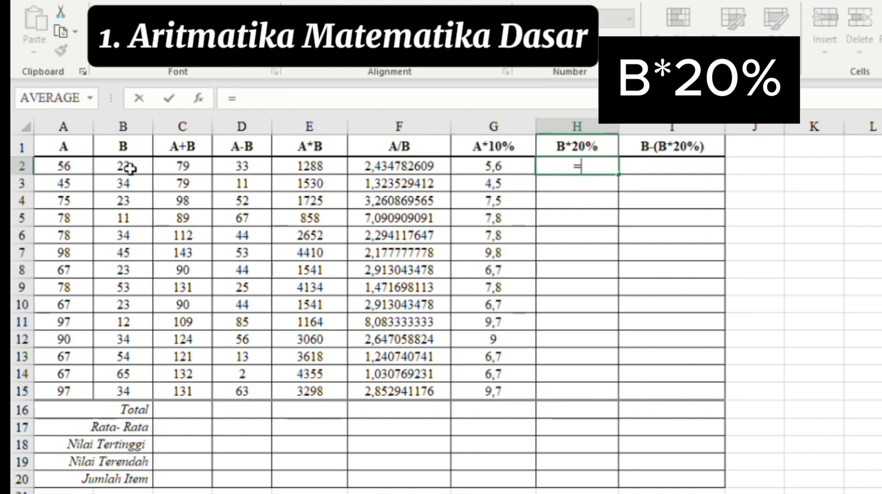
pyautogui.click(128, 167)
pyautogui.write('*20%')
pyautogui.press('Return')
pyautogui.click(599, 166)
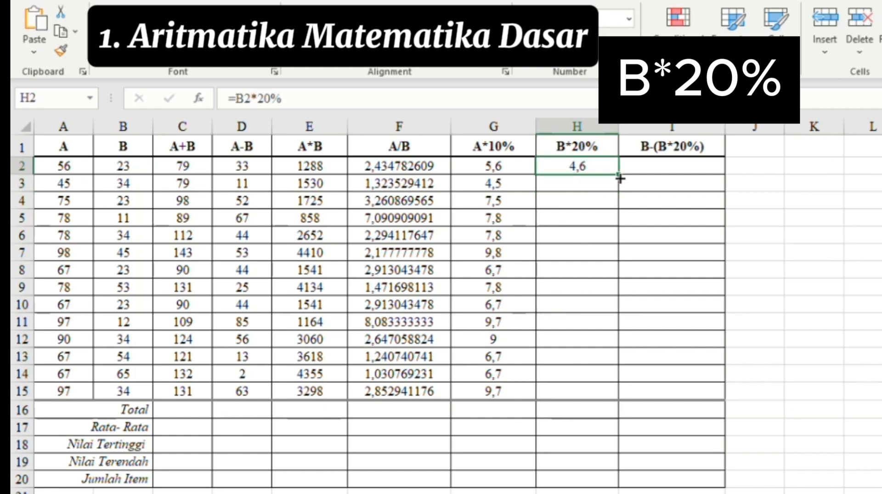
pyautogui.moveTo(619, 175); pyautogui.dragTo(620, 396)
# - Enter =B2-(B2*20%) in I2 and fill it down to I15
pyautogui.click(652, 168)
pyautogui.write('=')
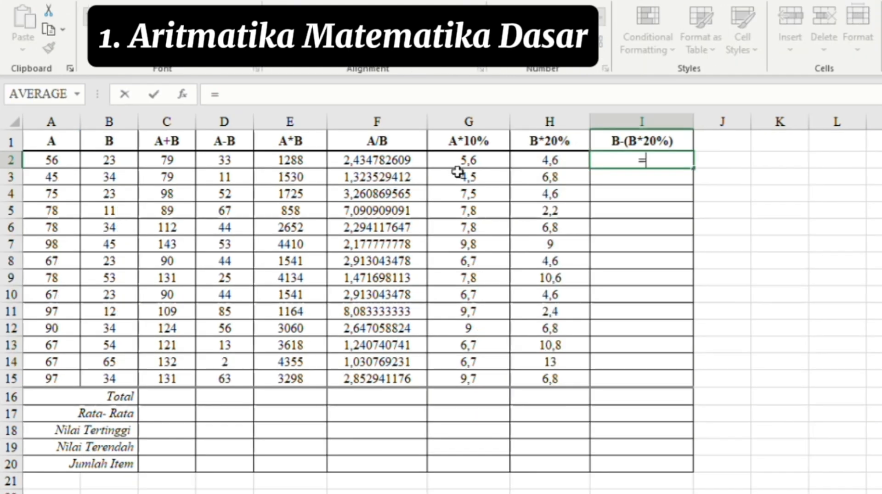
pyautogui.click(122, 166)
pyautogui.write('-(')
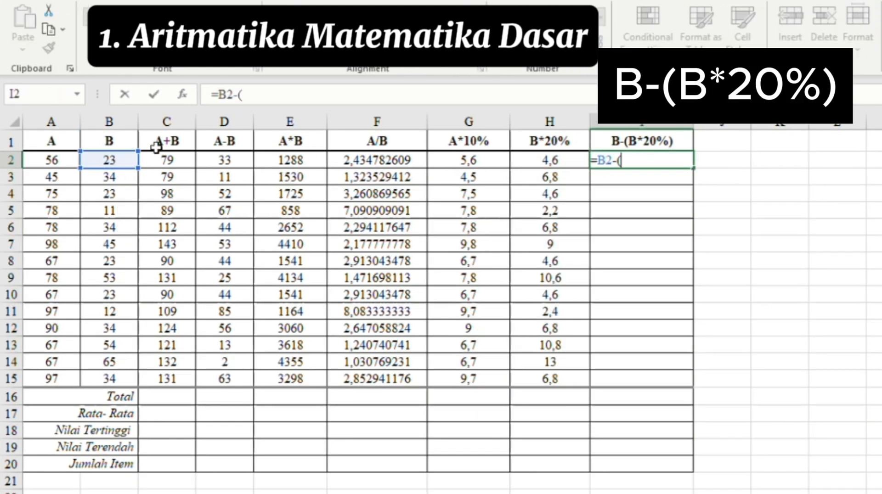
pyautogui.click(124, 160)
pyautogui.write('*20%')
pyautogui.press('Return')
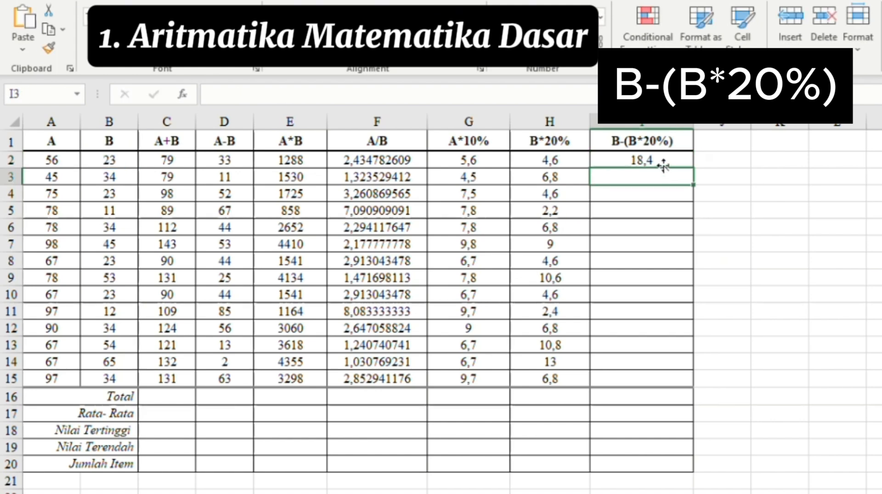
pyautogui.click(666, 166)
pyautogui.moveTo(693, 168); pyautogui.dragTo(688, 377)
pyautogui.click(166, 395)
# - Put =SUM(C2:C15) in C16 and copy it across row 16 to column I
pyautogui.write('=sum')
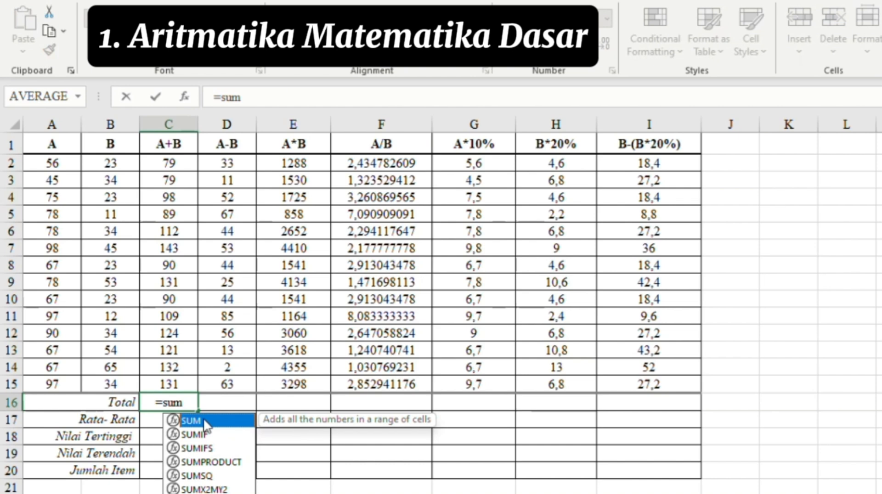
pyautogui.doubleClick(206, 423)
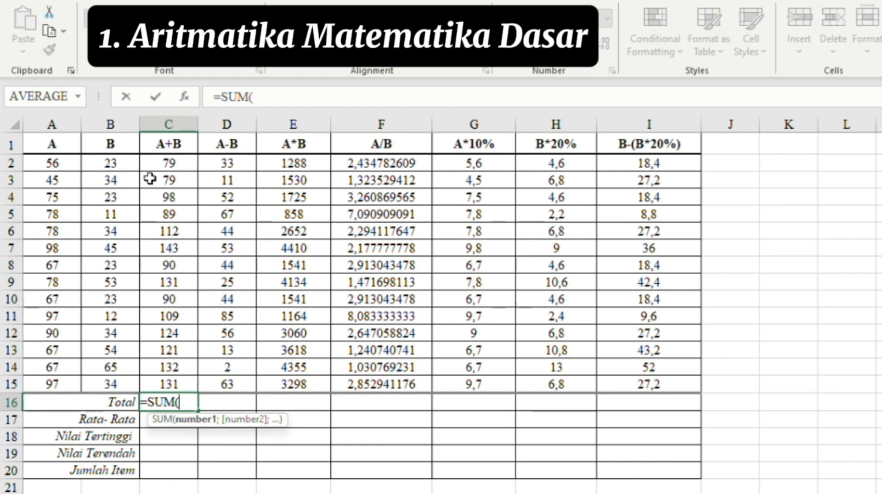
pyautogui.moveTo(167, 164); pyautogui.dragTo(189, 388)
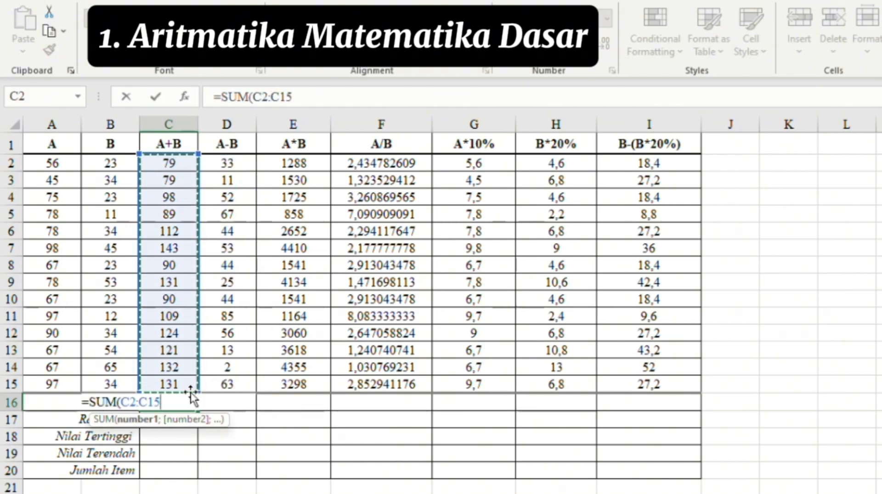
pyautogui.press('Return')
pyautogui.click(217, 405)
pyautogui.click(192, 403)
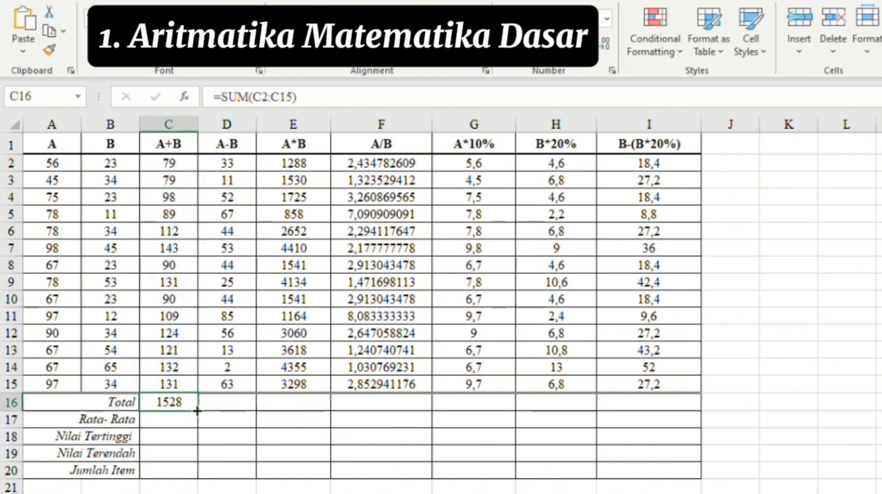
pyautogui.moveTo(197, 411); pyautogui.dragTo(704, 412)
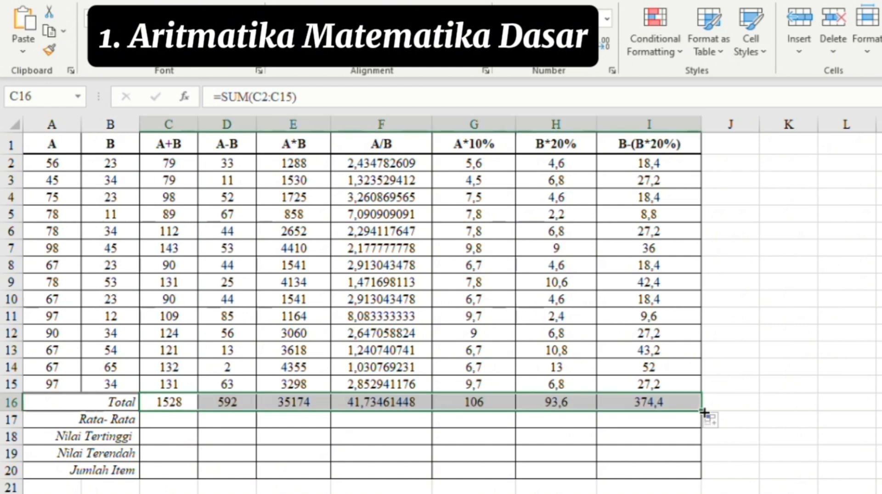
pyautogui.hotkey('ctrl', 'z')
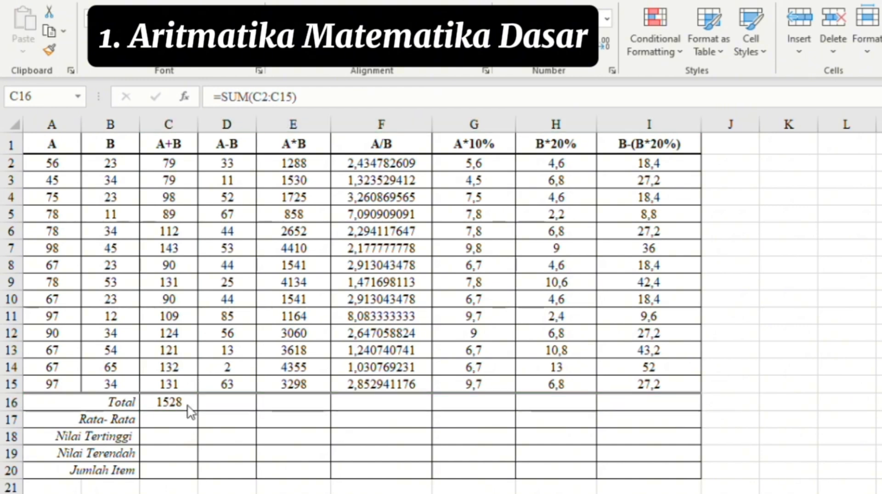
pyautogui.moveTo(200, 410); pyautogui.dragTo(703, 408)
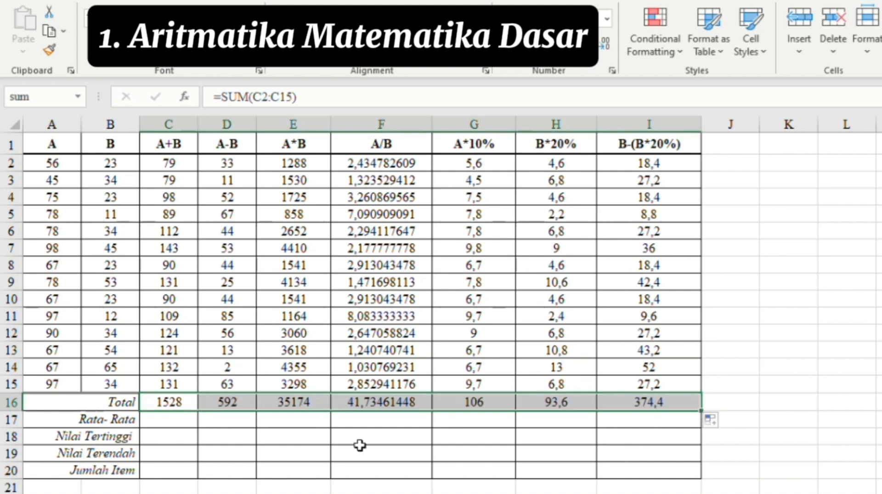
# - Put =AVERAGE(C2:C15) in C17 and copy it across row 17 to column I
pyautogui.click(168, 418)
pyautogui.write('=ave')
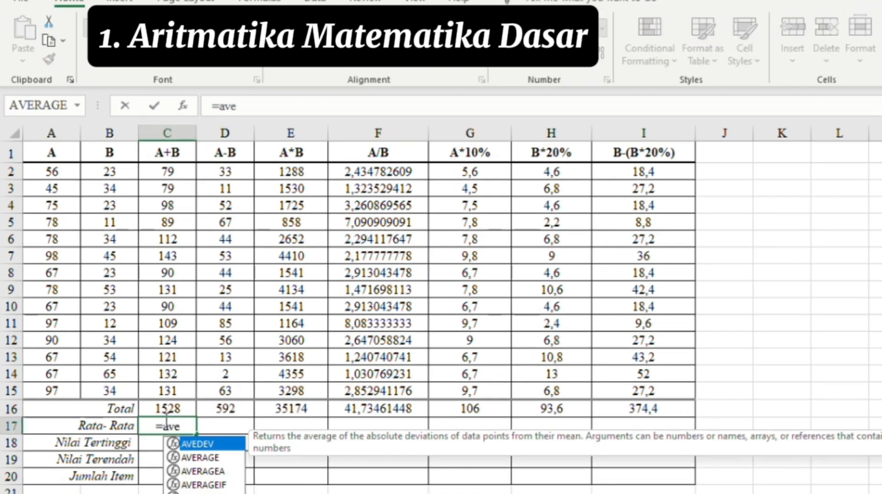
pyautogui.press('Down')
pyautogui.press('Tab')
pyautogui.moveTo(181, 173); pyautogui.dragTo(188, 390)
pyautogui.press('Return')
pyautogui.click(202, 427)
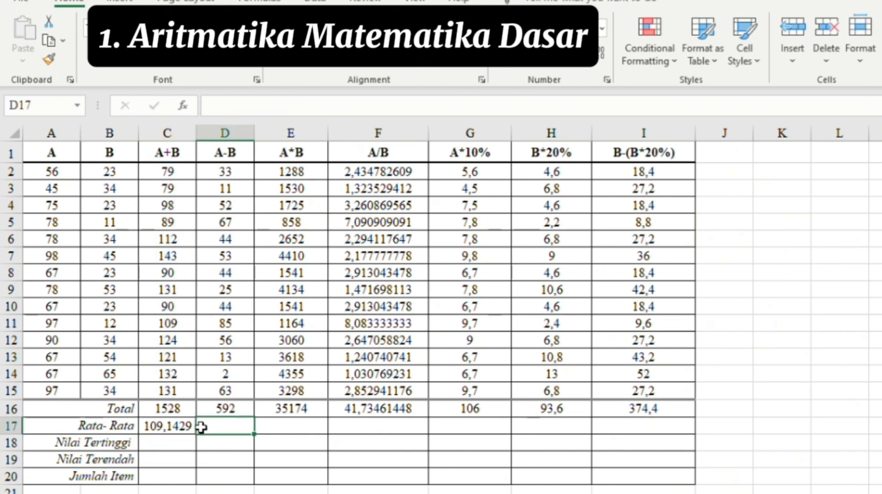
pyautogui.click(190, 427)
pyautogui.moveTo(197, 434); pyautogui.dragTo(697, 433)
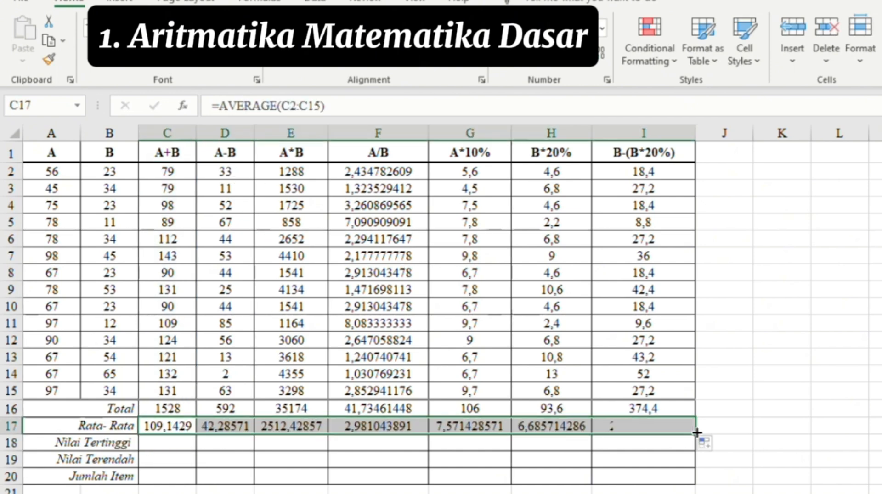
pyautogui.click(171, 444)
# - Enter =MAX(C2:C15) in C18 and fill the Nilai Tertinggi row across to column I
pyautogui.write('=ma')
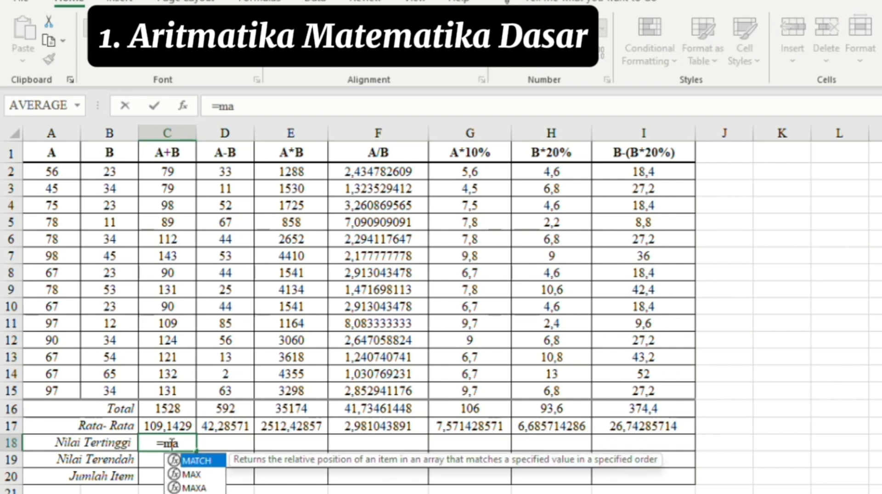
pyautogui.doubleClick(195, 476)
pyautogui.moveTo(177, 168); pyautogui.dragTo(184, 390)
pyautogui.press('Return')
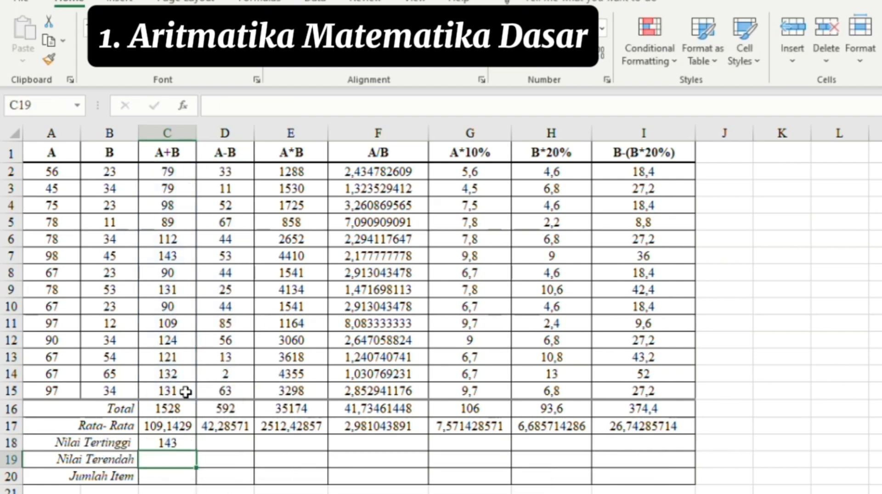
pyautogui.click(233, 448)
pyautogui.click(184, 444)
pyautogui.moveTo(197, 451); pyautogui.dragTo(702, 451)
# - Enter =MIN(C2:C15) in C19 and fill the Nilai Terendah row across to column I
pyautogui.click(167, 459)
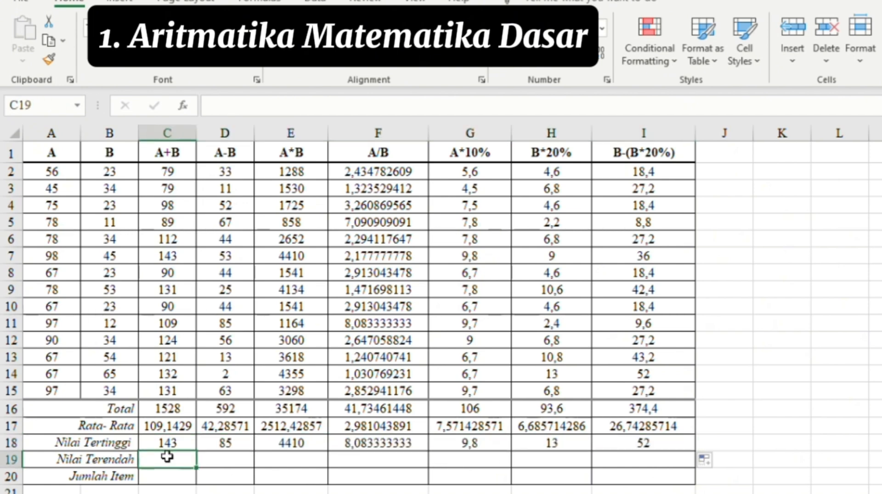
pyautogui.write('=min')
pyautogui.doubleClick(222, 471)
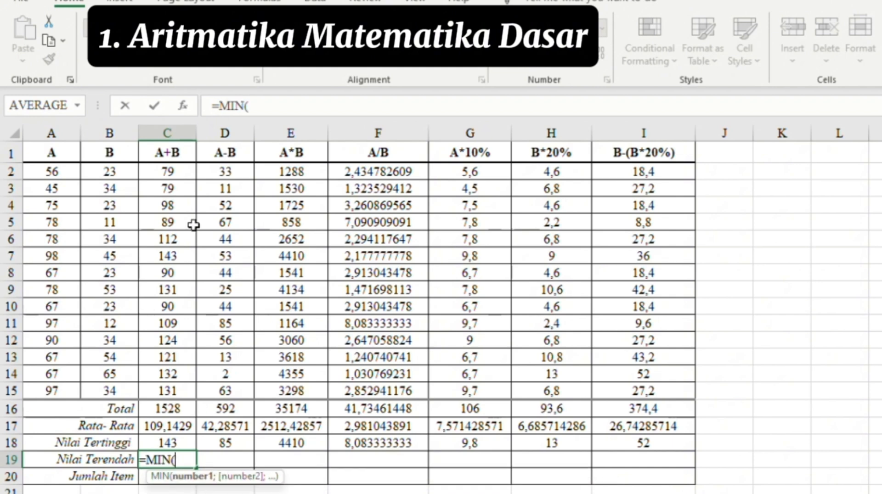
pyautogui.moveTo(181, 175); pyautogui.dragTo(188, 391)
pyautogui.press('Return')
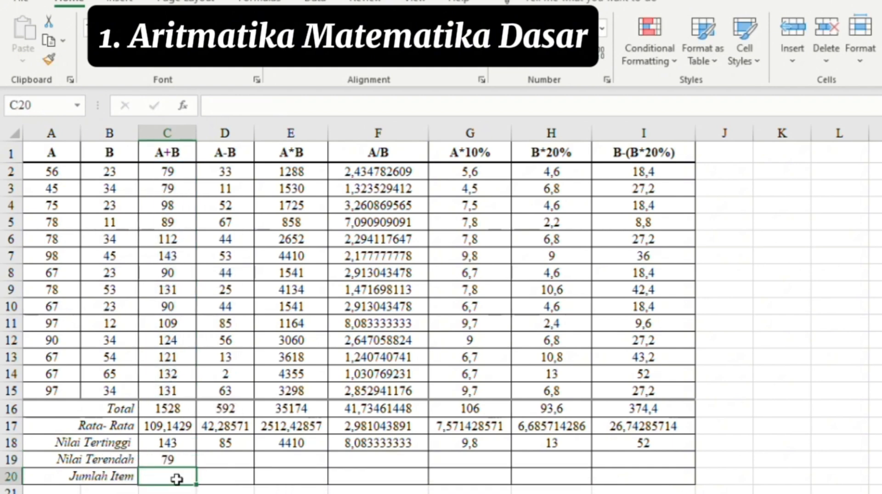
pyautogui.click(183, 462)
pyautogui.moveTo(196, 468); pyautogui.dragTo(675, 464)
# - Enter =COUNT(C2:C15) in C20, fill it across row 20, and accept replacing existing data
pyautogui.click(170, 478)
pyautogui.moveTo(176, 173); pyautogui.dragTo(173, 246)
pyautogui.click(179, 476)
pyautogui.write('=count')
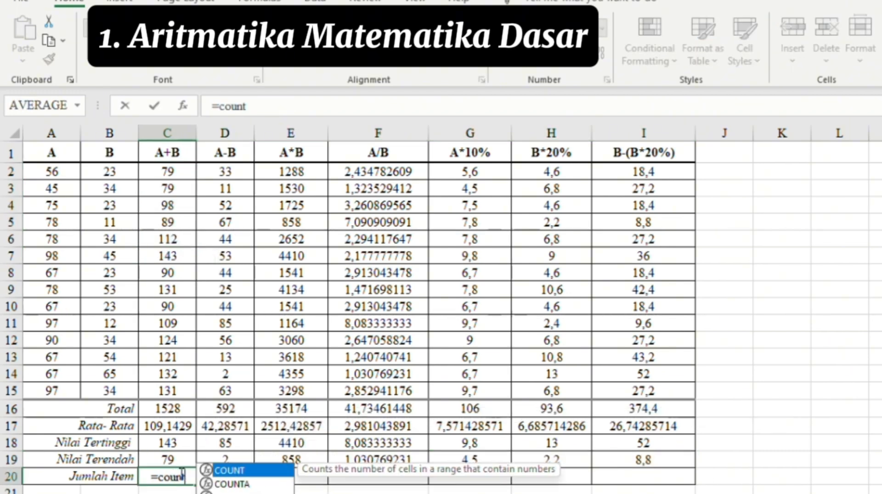
pyautogui.press('Tab')
pyautogui.moveTo(173, 173); pyautogui.dragTo(179, 384)
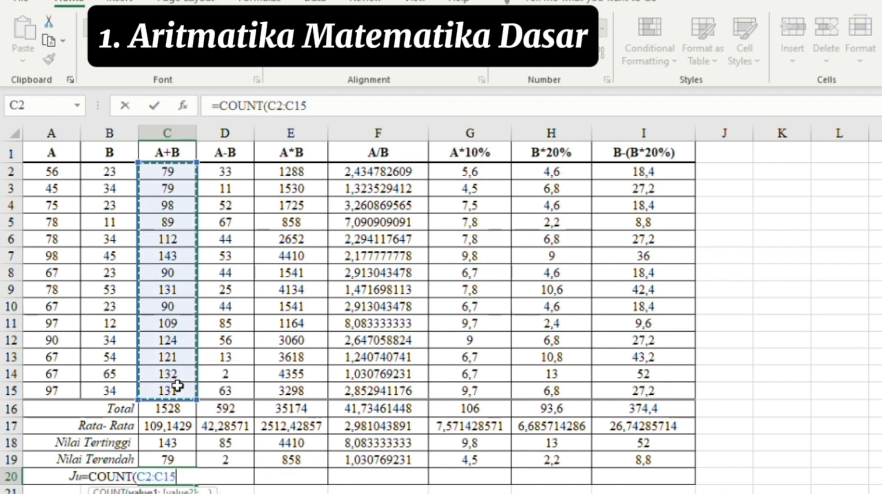
pyautogui.press('Return')
pyautogui.moveTo(187, 487); pyautogui.dragTo(691, 480)
pyautogui.click(681, 262)
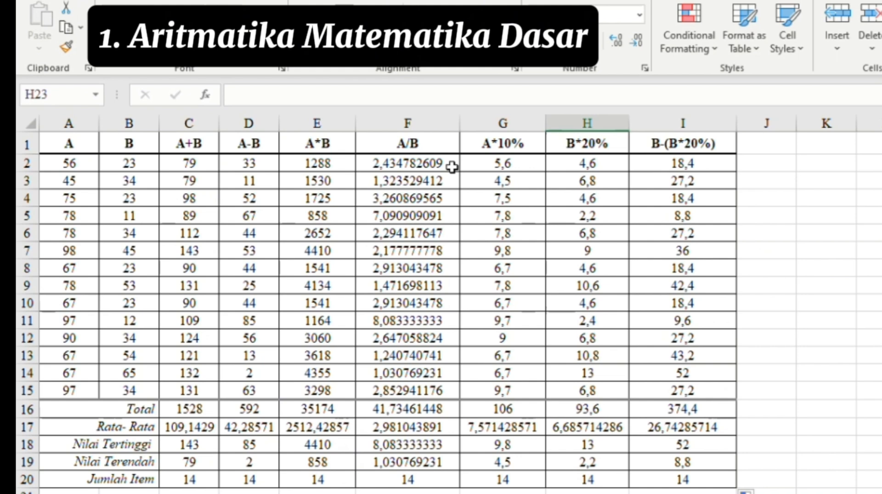
# - Reduce the A/B results F2:F15 by three decimal places
pyautogui.click(414, 172)
pyautogui.moveTo(428, 180); pyautogui.dragTo(428, 398)
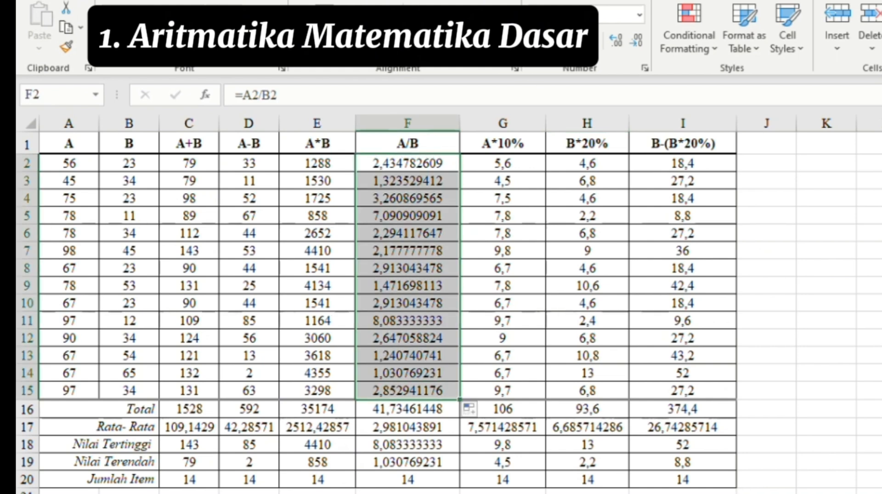
pyautogui.click(636, 41)
pyautogui.click(636, 40)
pyautogui.click(636, 40)
pyautogui.click(637, 40)
pyautogui.click(637, 41)
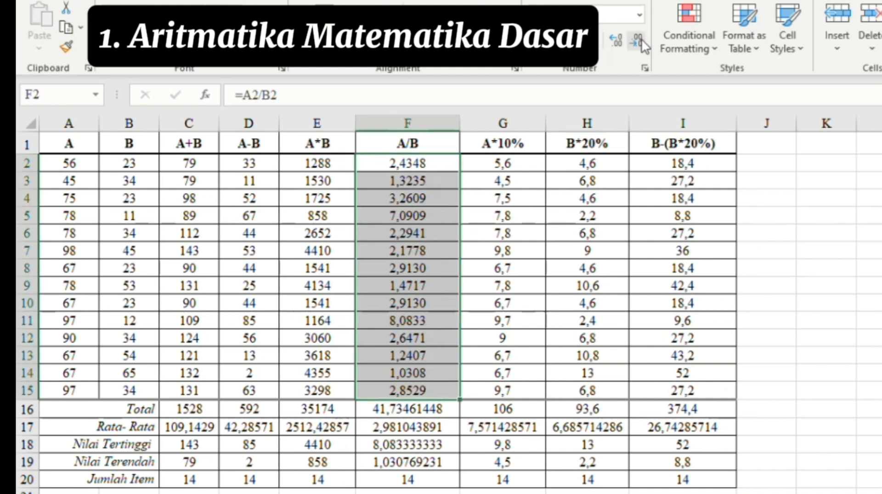
# - Trim the column F summary values F16:F19 to four decimal places
pyautogui.click(402, 413)
pyautogui.moveTo(403, 413); pyautogui.dragTo(438, 461)
pyautogui.rightClick(634, 45)
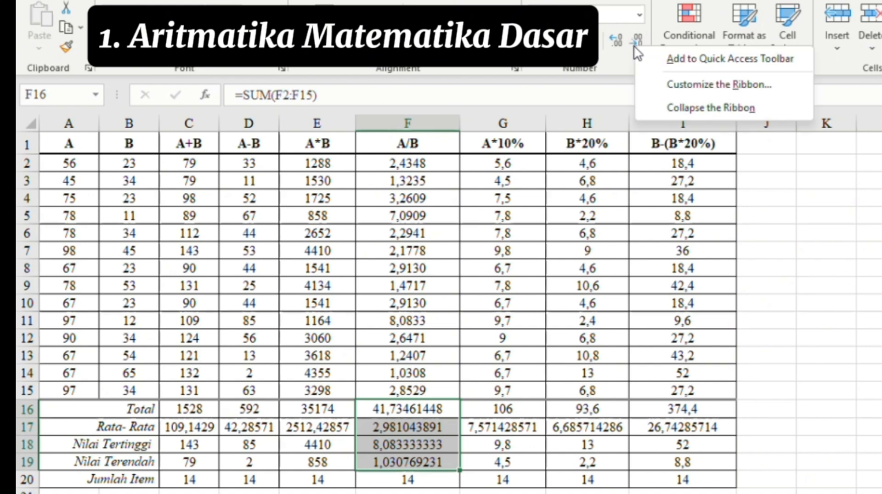
pyautogui.click(636, 38)
pyautogui.click(636, 38)
pyautogui.click(636, 38)
pyautogui.click(635, 36)
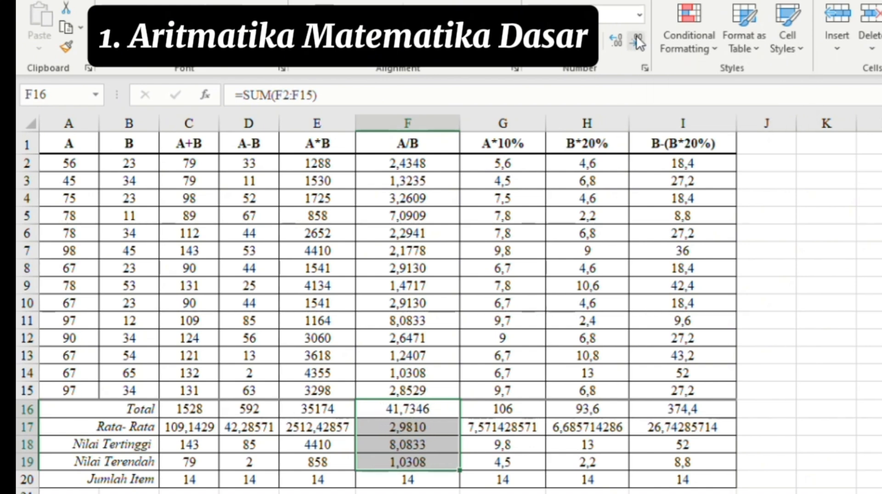
pyautogui.moveTo(193, 427); pyautogui.dragTo(661, 427)
pyautogui.click(632, 45)
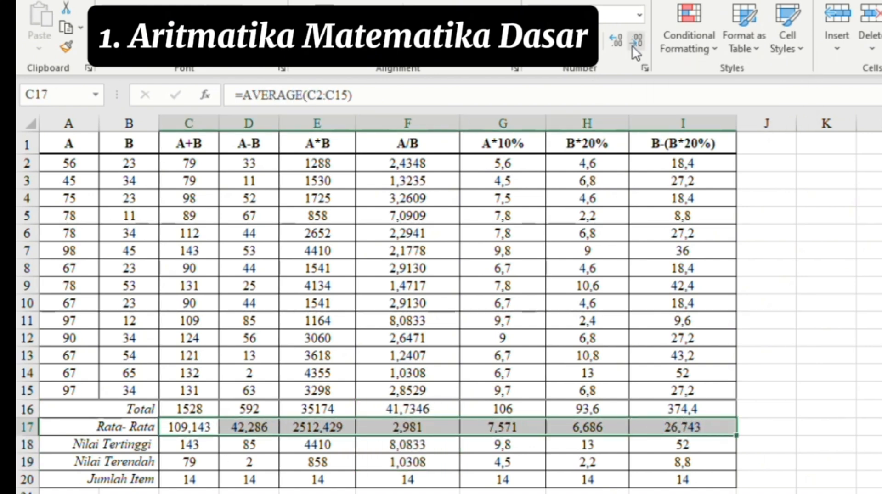
pyautogui.hotkey('ctrl', 'z')
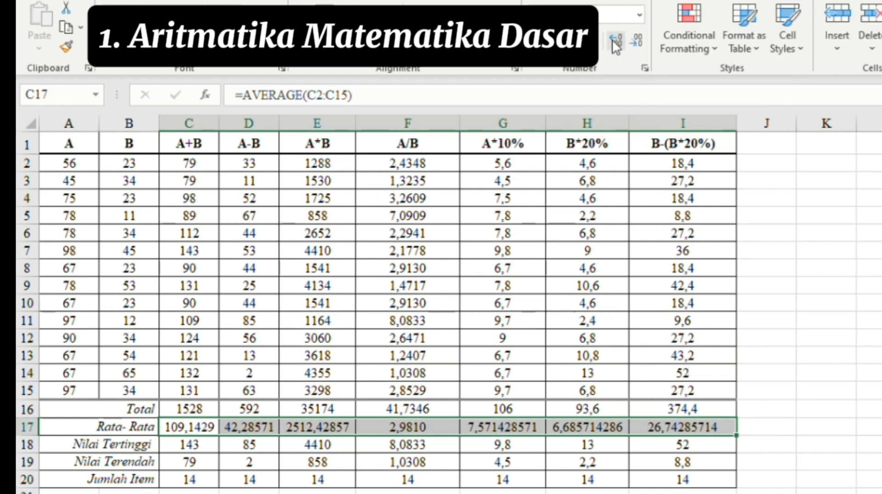
pyautogui.hotkey('ctrl', 'z')
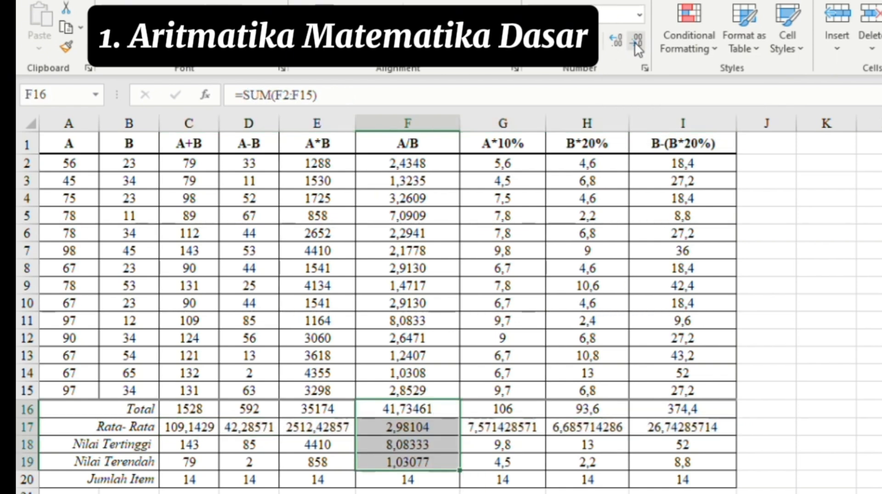
pyautogui.click(635, 42)
# - Set the Rata-Rata averages C17:I17 to four decimal places, e.g. 109,1429
pyautogui.click(232, 424)
pyautogui.click(212, 422)
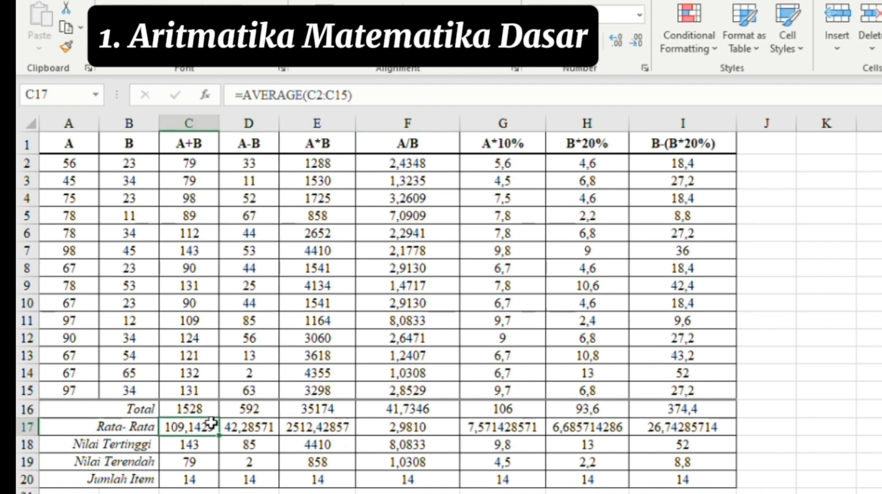
pyautogui.moveTo(211, 423); pyautogui.dragTo(657, 432)
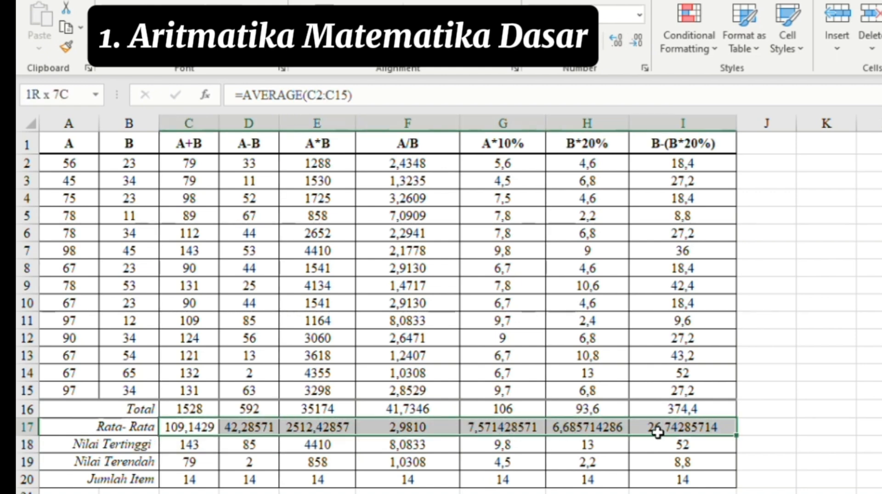
pyautogui.click(639, 35)
pyautogui.click(616, 36)
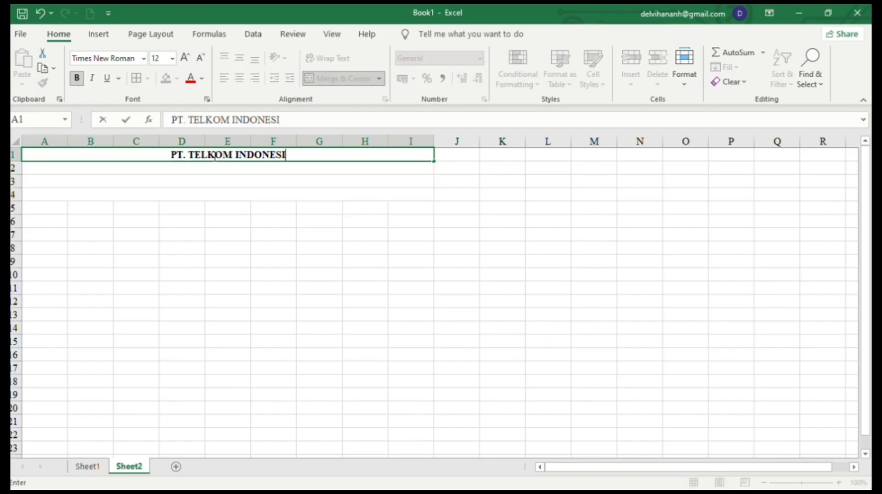
# - Finish the title 'PT. TELKOM INDONESIA Tbk Cabang Pontianak' and add 'DAFTAR UPAH KARYAWAN' and 'BULAN AGUSTUS 2015'
pyautogui.write('A Tbk Cabang Pontianak')
pyautogui.press('Return')
pyautogui.write('DAFTAR UPAH KARYAWAN')
pyautogui.press('Return')
pyautogui.write('BULAN AGUSTUS 2015')
# - Add borders to the wage table A5:I19 and adjust the header row height and column widths
pyautogui.moveTo(40, 207); pyautogui.dragTo(411, 395)
pyautogui.click(136, 78)
pyautogui.moveTo(44, 208); pyautogui.dragTo(409, 211)
pyautogui.moveTo(17, 216); pyautogui.dragTo(17, 230)
pyautogui.moveTo(68, 141); pyautogui.dragTo(43, 142)
# - Type headers NO, NAMA, JAM LEMBUR, UPAH KERJA (KOTOR), UPAH LEMBUR and TOTAL UPAH
pyautogui.write('NONAMA')
pyautogui.click(157, 217)
pyautogui.write('JAM LEMBUR')
pyautogui.moveTo(180, 141); pyautogui.dragTo(200, 141)
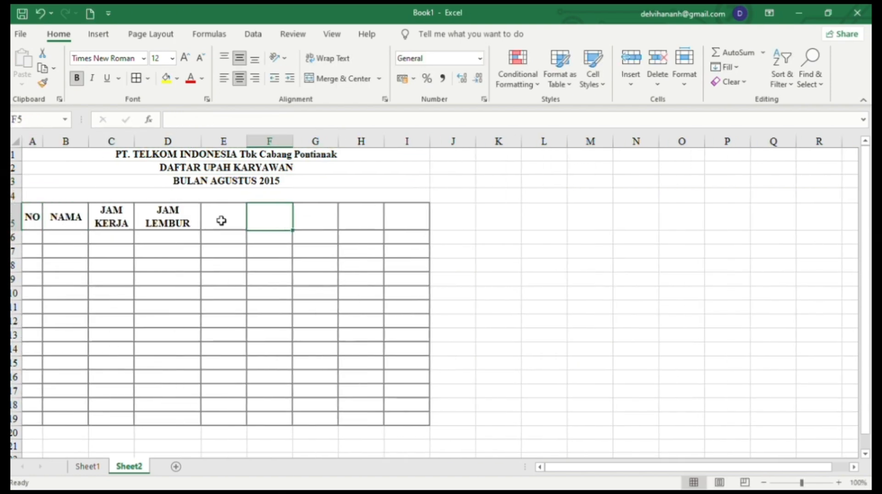
pyautogui.click(222, 221)
pyautogui.write('UPAH KERJA (KOTORUPAH LEMBURTOTAL UPAH')
pyautogui.moveTo(375, 142)
pyautogui.mouseDown()
pyautogui.moveTo(403, 146)
pyautogui.moveTo(389, 146)
pyautogui.mouseUp()
# - Widen the NAMA column and add headers PAJAK and TOTAL UPAH (NETTO)
pyautogui.moveTo(88, 142); pyautogui.dragTo(201, 140)
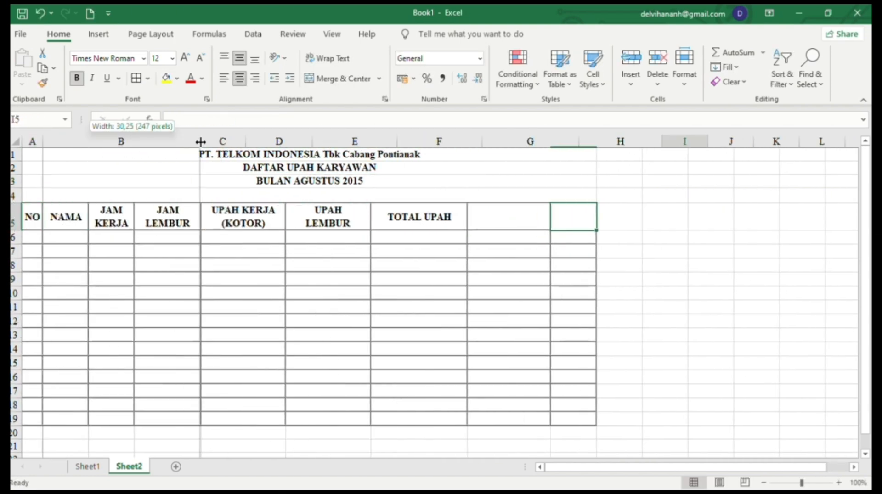
pyautogui.moveTo(706, 141); pyautogui.dragTo(798, 141)
pyautogui.click(625, 216)
pyautogui.write('PAJAK')
pyautogui.click(687, 219)
pyautogui.write('TOTAL UPAH (NETTO)')
# - Enter NO 1–10, JAM KERJA 45,48,47,50,45,44,50,39,41,45 and JAM LEMBUR 15,17,11,10,12,10,15,10,12,17
pyautogui.moveTo(35, 237); pyautogui.dragTo(38, 419)
pyautogui.click(77, 79)
pyautogui.click(34, 237)
pyautogui.write('1 2 3 4 5 6 7 8 9 10')
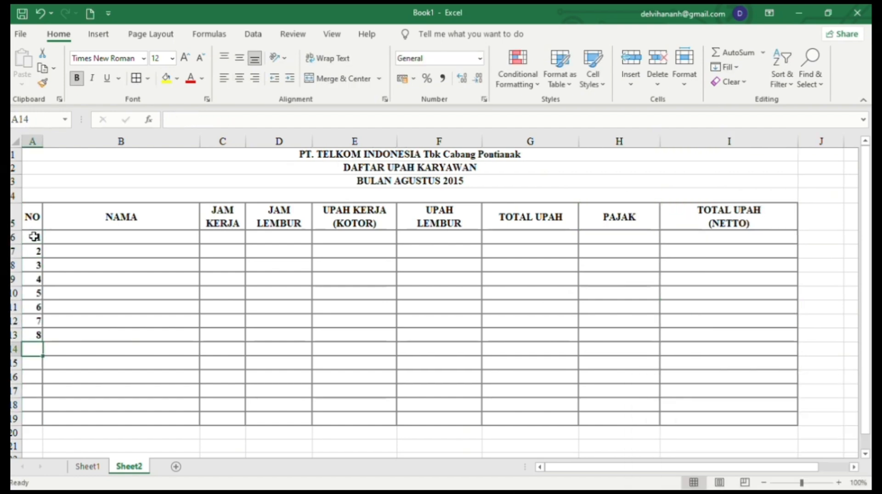
pyautogui.click(233, 239)
pyautogui.write('45 48 47 50 45 44 50 39 41 45')
pyautogui.click(295, 243)
pyautogui.write('15 17 11 10 12 10 15 10 12 17')
# - Centre the table values, merge summary rows, and label Total, Rata_Rata, Tertinggi and Terendah wage rows
pyautogui.moveTo(33, 238); pyautogui.dragTo(730, 363)
pyautogui.click(240, 78)
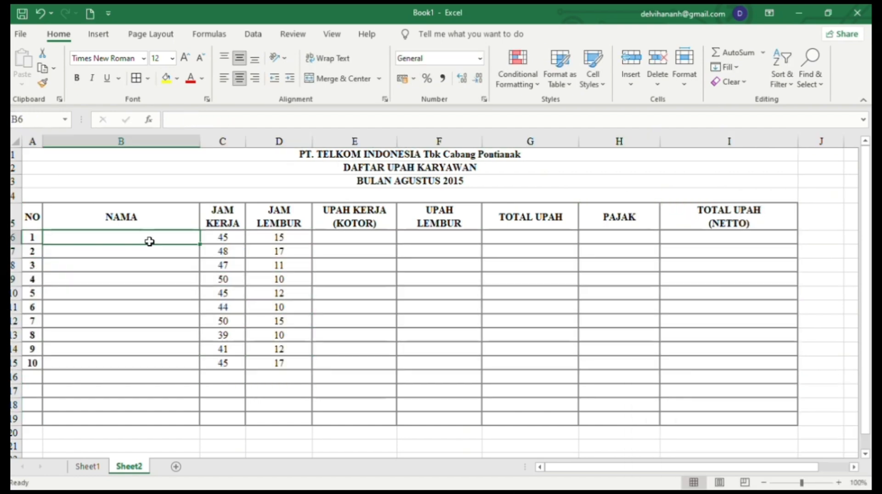
pyautogui.moveTo(150, 242); pyautogui.dragTo(149, 363)
pyautogui.moveTo(34, 377); pyautogui.dragTo(619, 418)
pyautogui.click(379, 79)
pyautogui.click(252, 378)
pyautogui.write('Total Upah Seluruh Karyawan Rata_')
pyautogui.write('Rata Upah Karyawan')
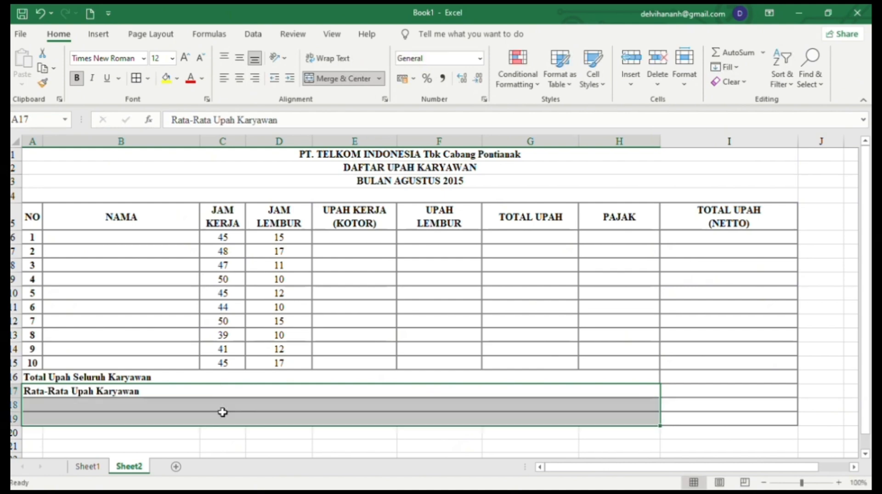
pyautogui.press('Return')
pyautogui.write('Upah Tertinggi Seluruh Karyawan')
pyautogui.press('Return')
pyautogui.write('Upah Terendah Seluruh Karyawan')
# - Enter the ten employee names in the NAMA column, fixing a typo in one name
pyautogui.click(191, 239)
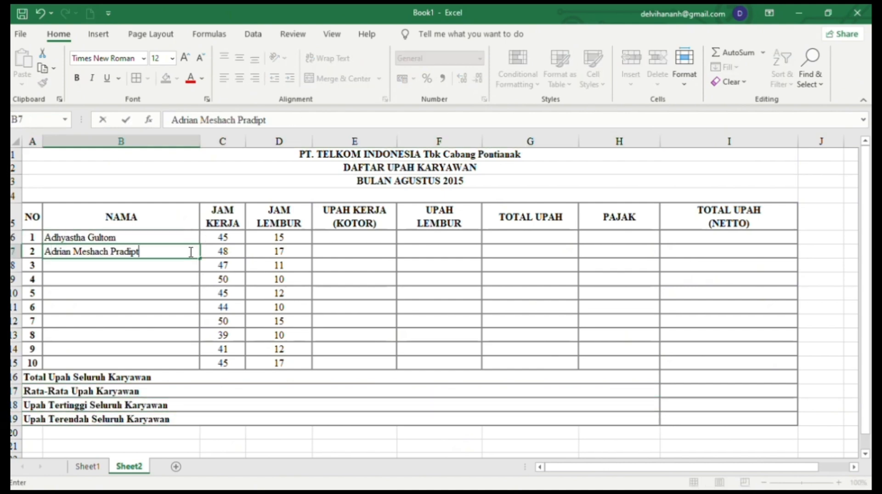
pyautogui.press('Return')
pyautogui.click(103, 335)
pyautogui.press('BackSpace')
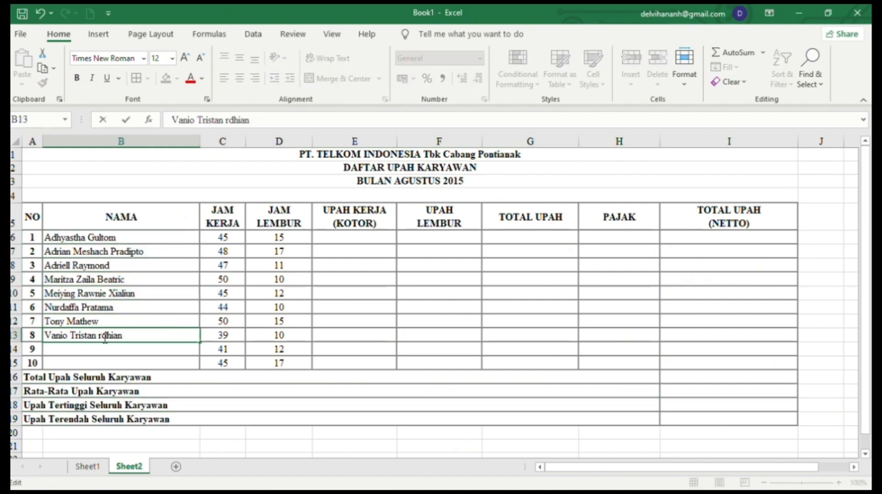
pyautogui.click(360, 237)
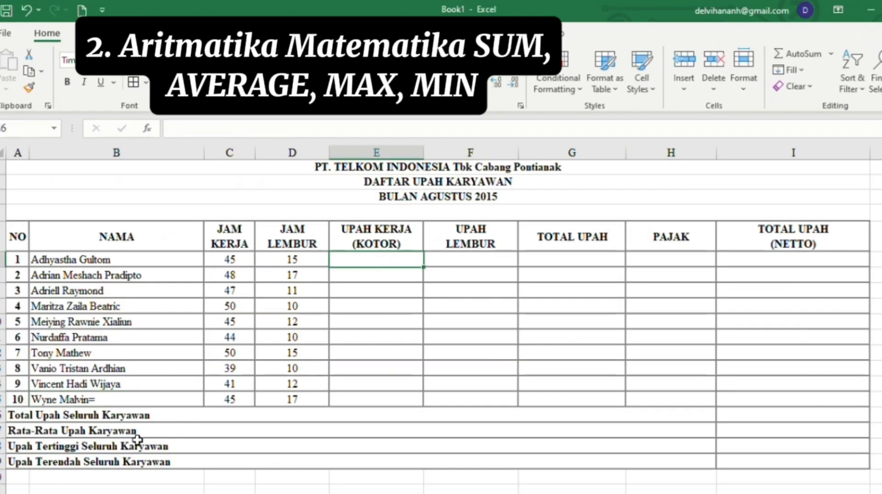
pyautogui.click(149, 403)
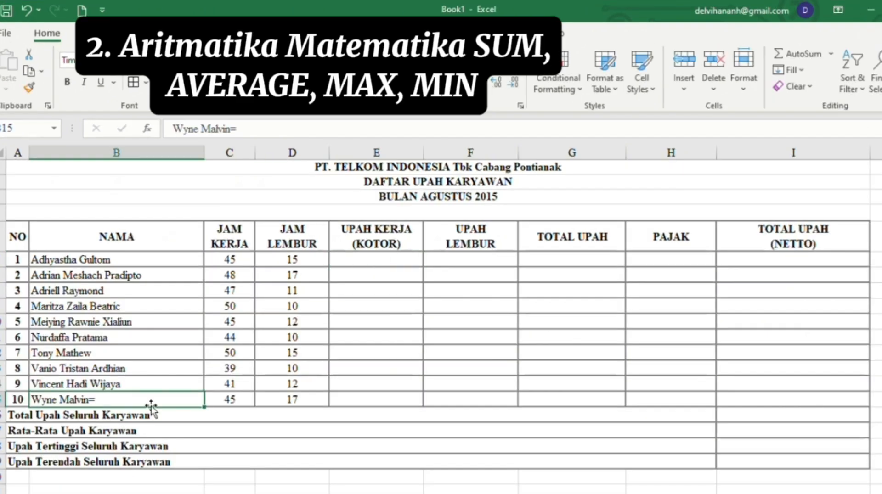
pyautogui.doubleClick(156, 399)
# - Calculate UPAH KERJA as =C6*25000 in E6 and fill it down to row 15
pyautogui.press('BackSpace')
pyautogui.click(355, 262)
pyautogui.write('=')
pyautogui.click(243, 259)
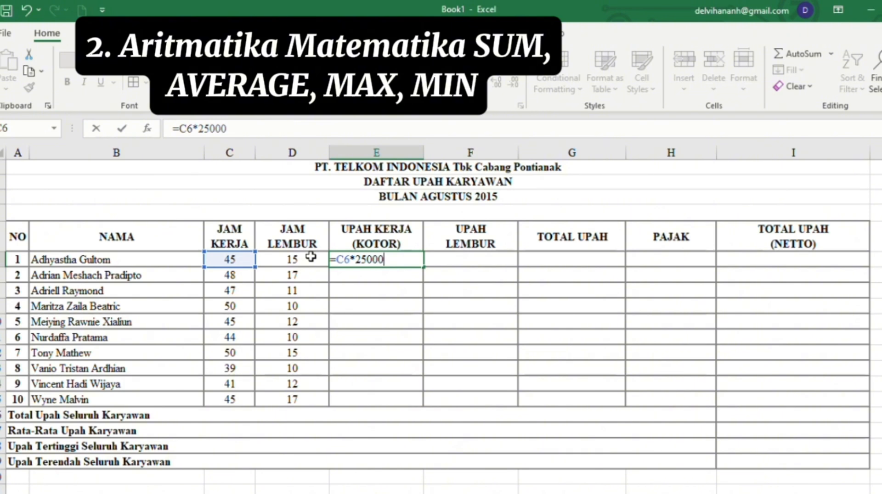
pyautogui.press('Return')
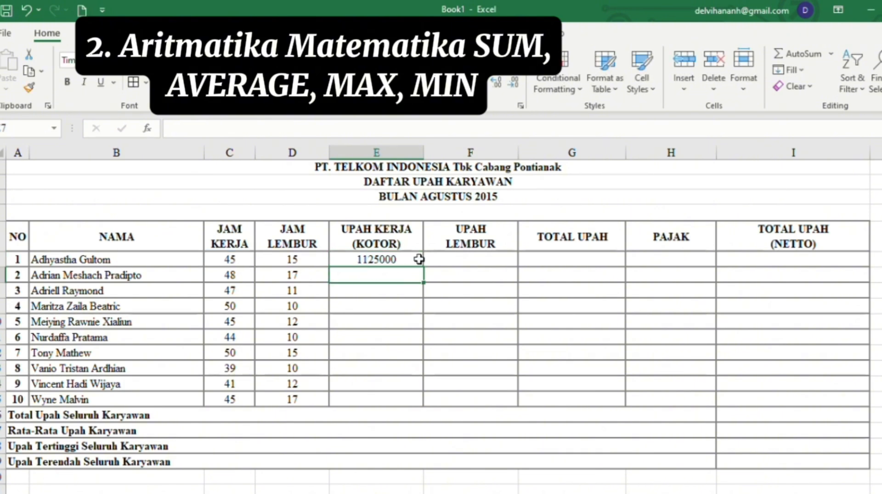
pyautogui.click(420, 260)
pyautogui.moveTo(423, 267); pyautogui.dragTo(423, 406)
# - Calculate UPAH LEMBUR as =D6*30000 in F6 and fill it down to row 15
pyautogui.click(480, 260)
pyautogui.write('=')
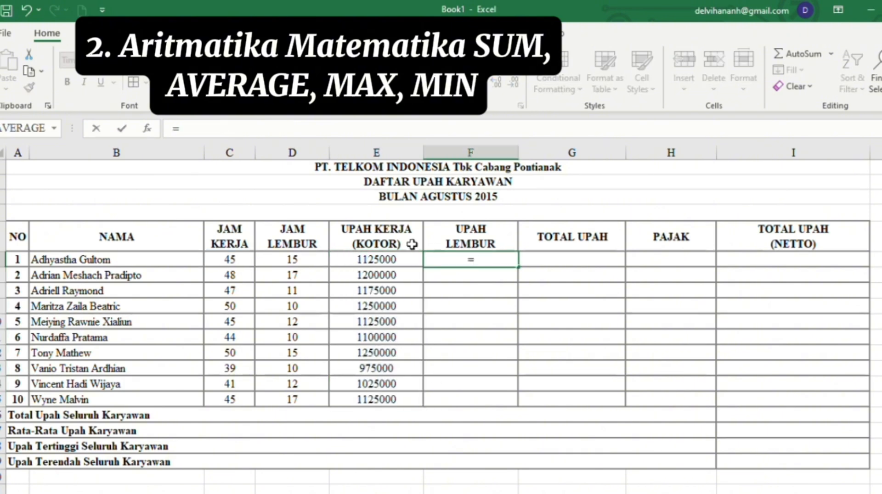
pyautogui.click(296, 259)
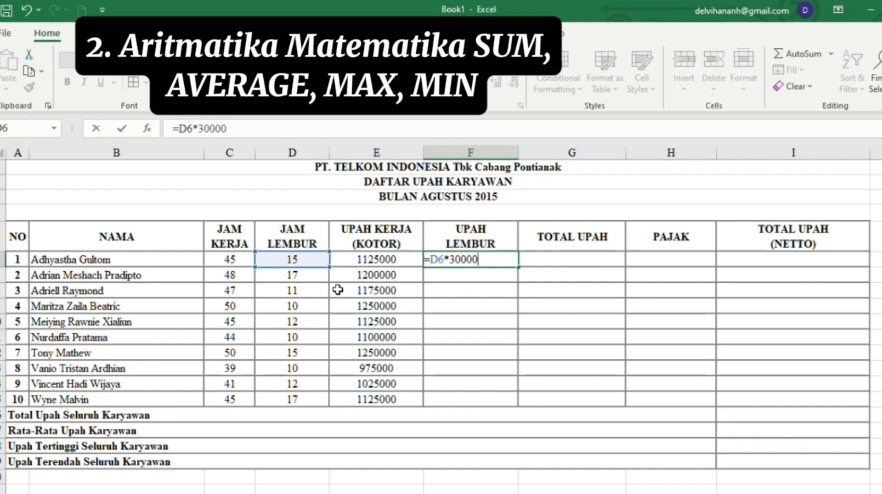
pyautogui.press('Return')
pyautogui.click(484, 260)
pyautogui.moveTo(514, 265); pyautogui.dragTo(519, 403)
# - Calculate TOTAL UPAH as =E6+F6 in G6 and fill it down to row 15
pyautogui.click(580, 261)
pyautogui.write('=')
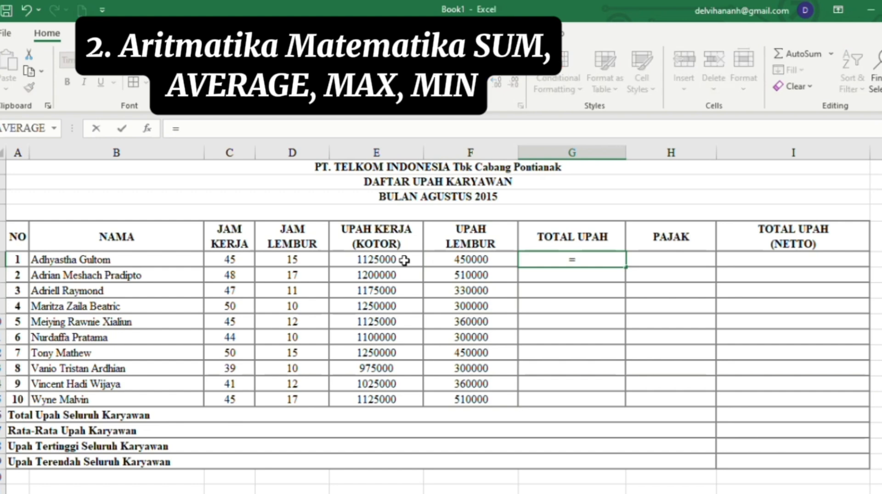
pyautogui.click(403, 260)
pyautogui.write('+')
pyautogui.click(463, 257)
pyautogui.press('Return')
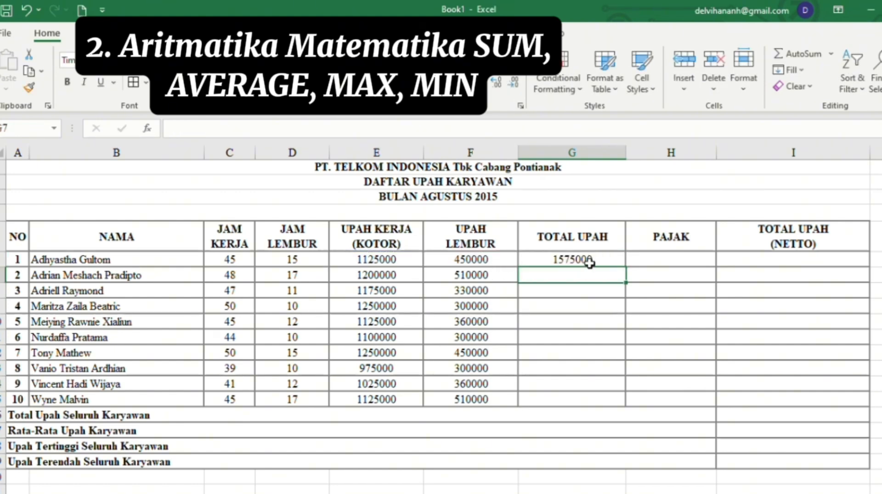
pyautogui.click(609, 261)
pyautogui.moveTo(626, 267); pyautogui.dragTo(633, 402)
# - Start the PAJAK formula in H6 referencing the total wage in G6
pyautogui.click(672, 262)
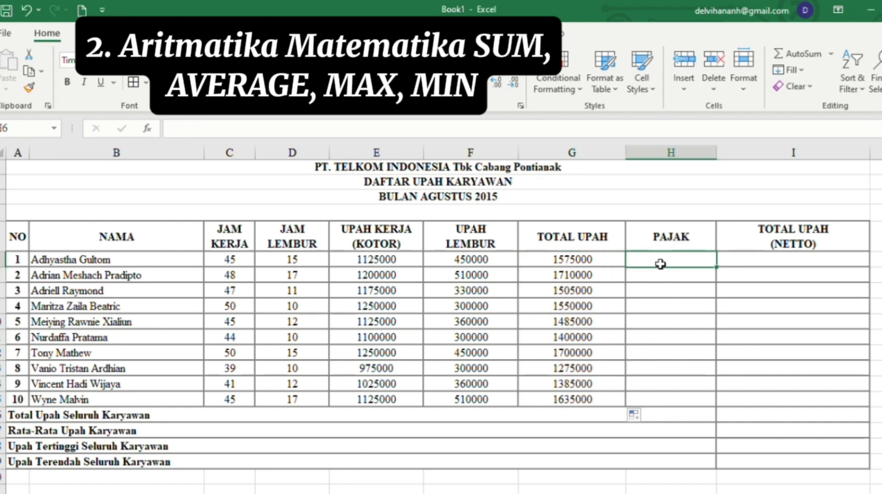
pyautogui.write('=')
pyautogui.click(609, 261)
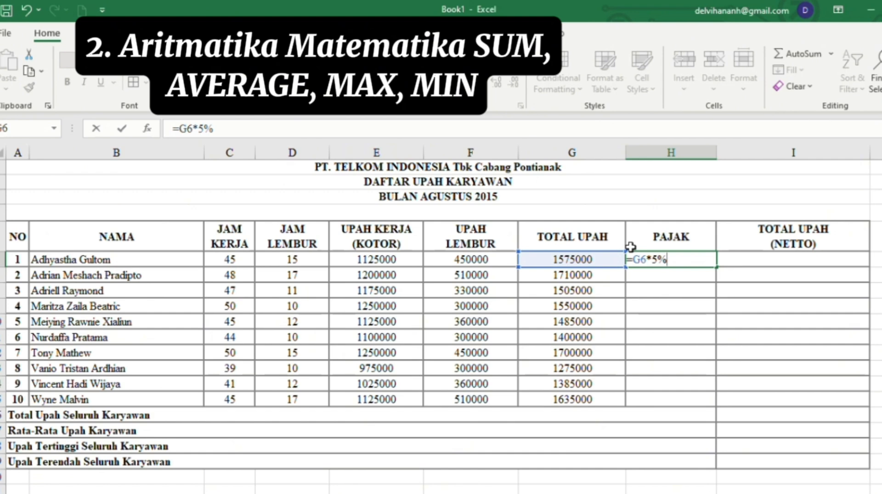
# - Commit the =G6*5% tax, format it as Rupiah accounting, and fill it down to row 15
pyautogui.press('Return')
pyautogui.click(704, 261)
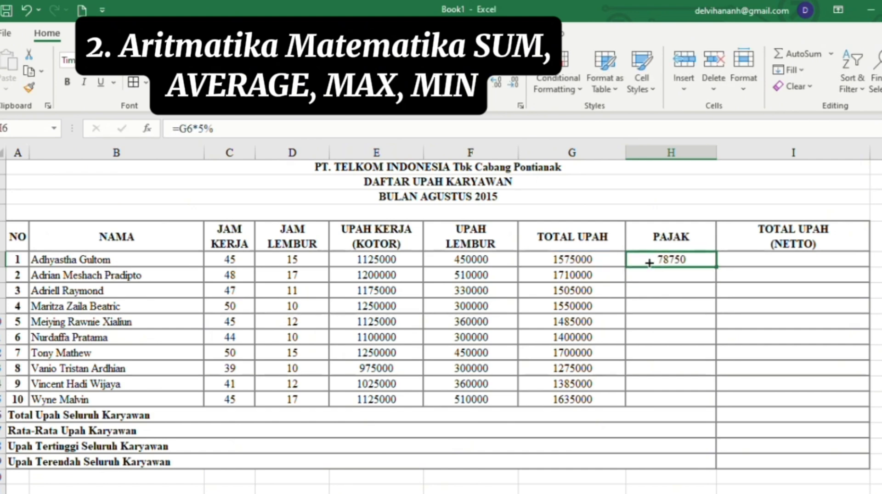
pyautogui.click(443, 84)
pyautogui.click(505, 114)
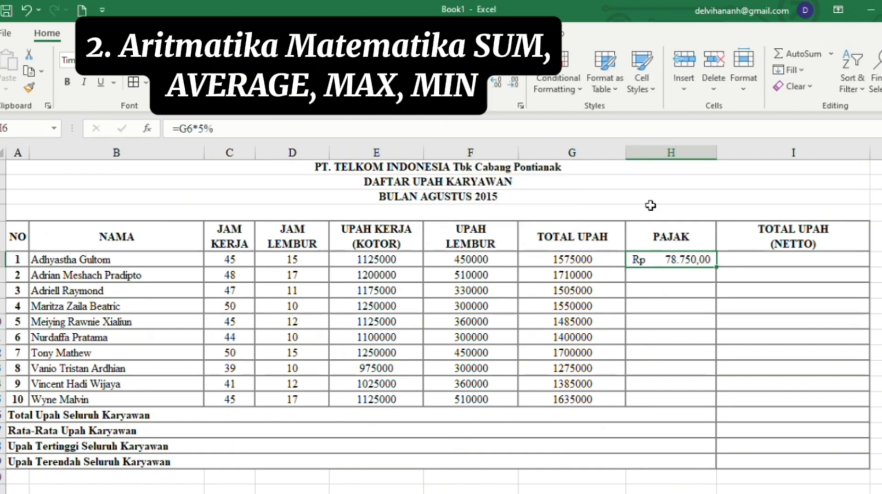
pyautogui.moveTo(717, 266); pyautogui.dragTo(716, 400)
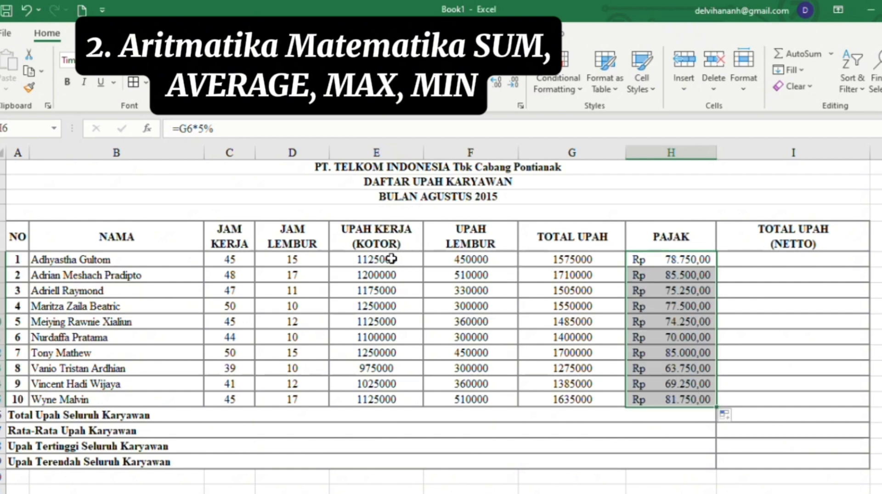
# - Apply Rupiah accounting format to the UPAH KERJA and UPAH LEMBUR columns E6:F15
pyautogui.click(391, 259)
pyautogui.click(443, 84)
pyautogui.click(455, 115)
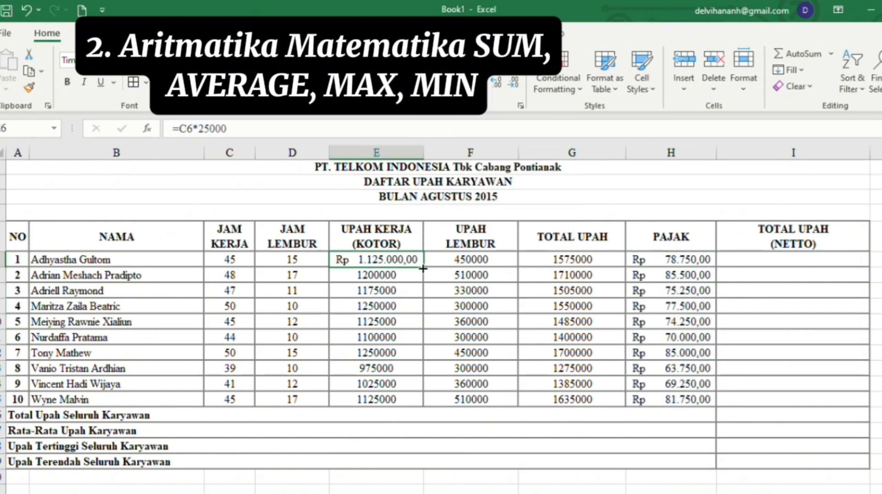
pyautogui.moveTo(423, 268); pyautogui.dragTo(423, 401)
pyautogui.click(471, 259)
pyautogui.click(443, 84)
pyautogui.click(478, 100)
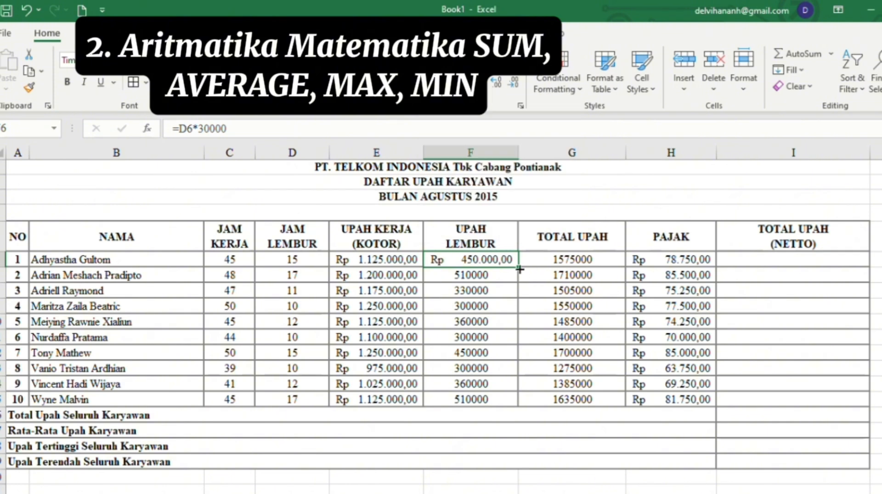
pyautogui.moveTo(519, 270); pyautogui.dragTo(518, 405)
# - Apply Rupiah accounting format to the TOTAL UPAH column G6:G15
pyautogui.click(572, 259)
pyautogui.click(444, 85)
pyautogui.click(478, 101)
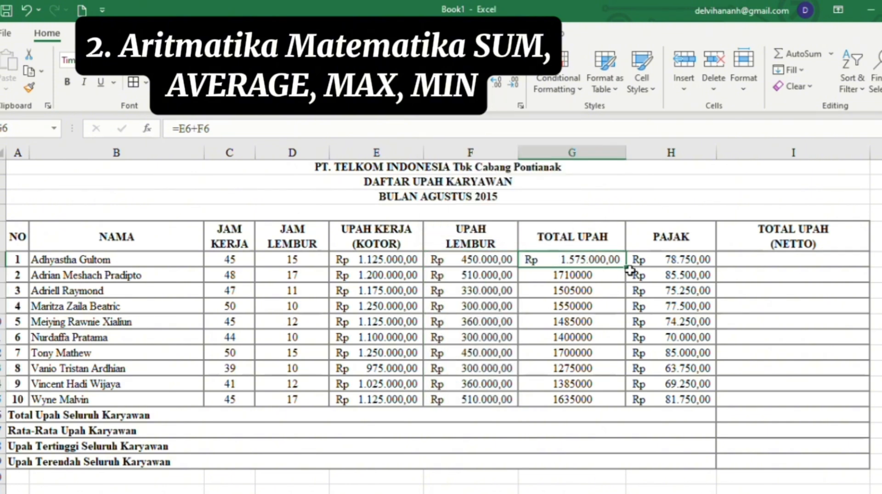
pyautogui.moveTo(627, 265); pyautogui.dragTo(626, 406)
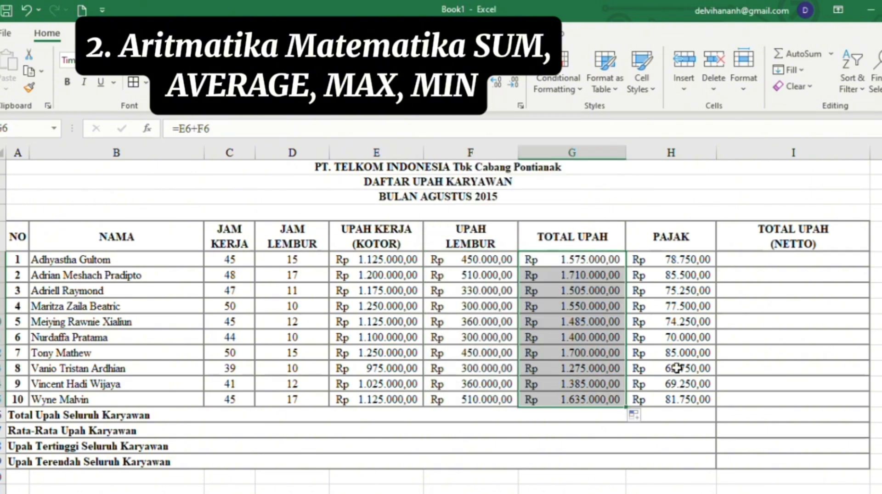
pyautogui.click(784, 264)
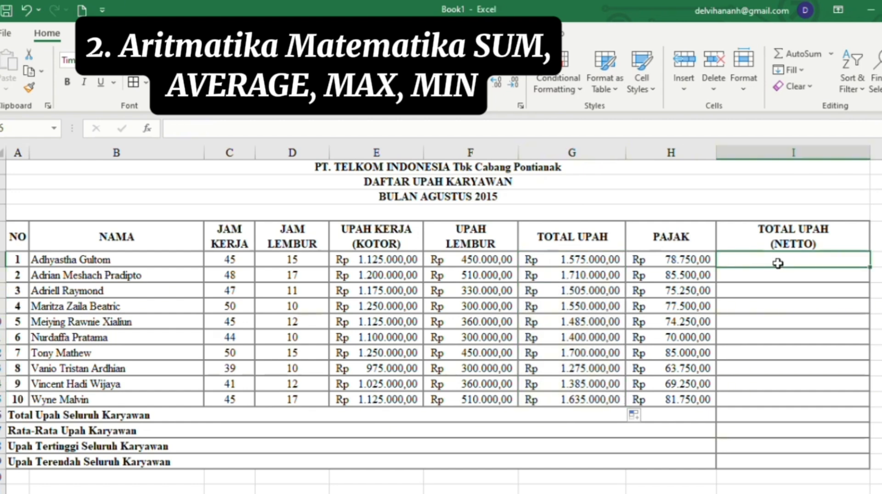
# - Enter the net wage formula =G6-H6 in I6 and fill it down to I15
pyautogui.write('=')
pyautogui.click(598, 260)
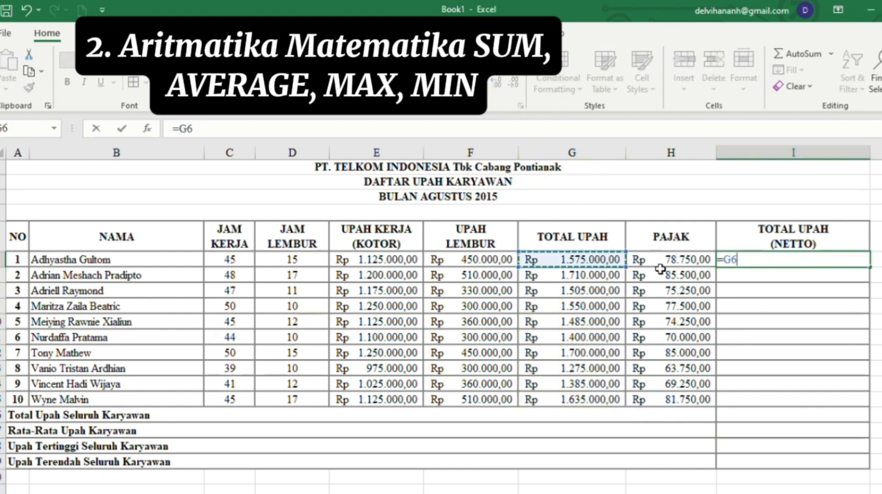
pyautogui.write('-')
pyautogui.click(664, 261)
pyautogui.press('Return')
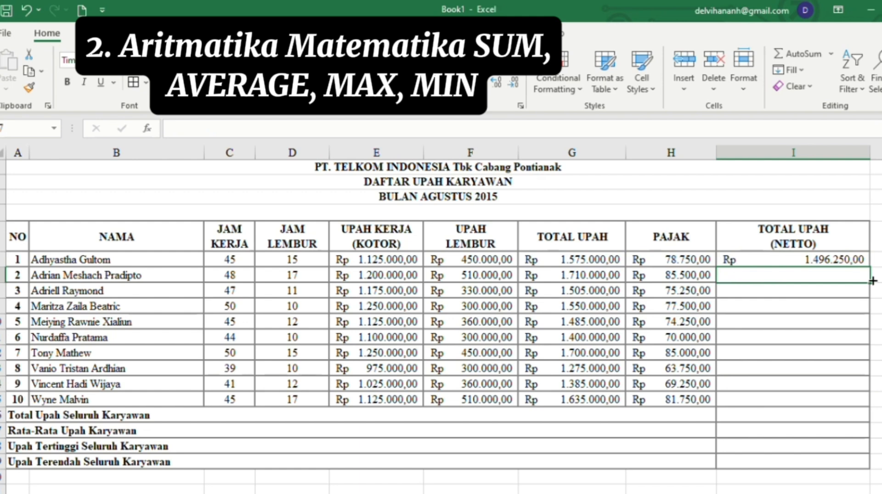
pyautogui.moveTo(862, 260); pyautogui.dragTo(860, 401)
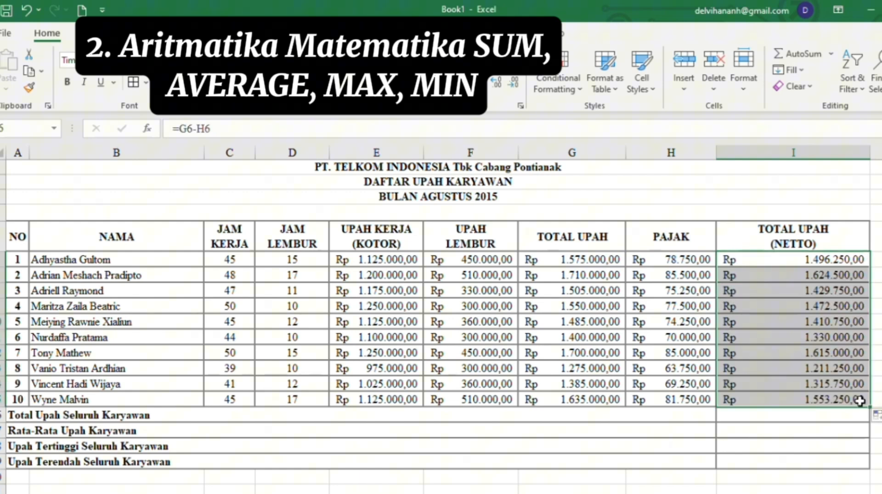
# - Add =SUM(I6:I15) and =AVERAGE(I6:I15) below the net wages for the total and average
pyautogui.click(828, 420)
pyautogui.write('=sum')
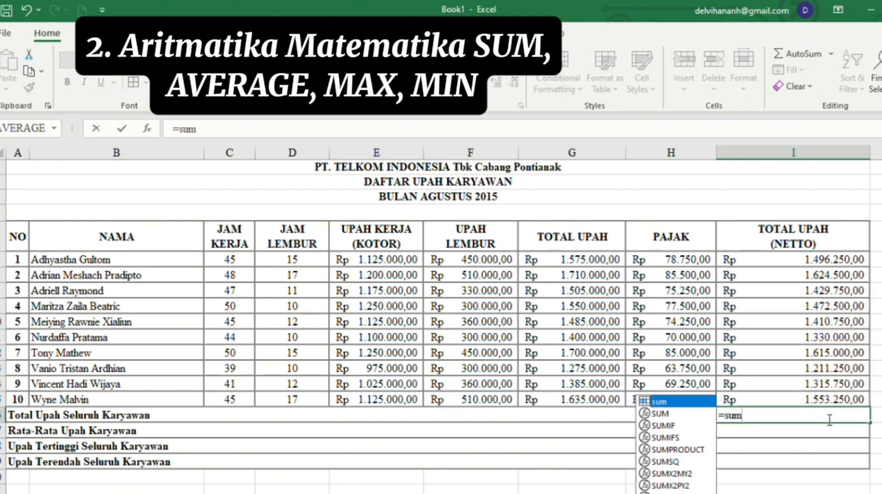
pyautogui.press('Tab')
pyautogui.moveTo(829, 260); pyautogui.dragTo(853, 399)
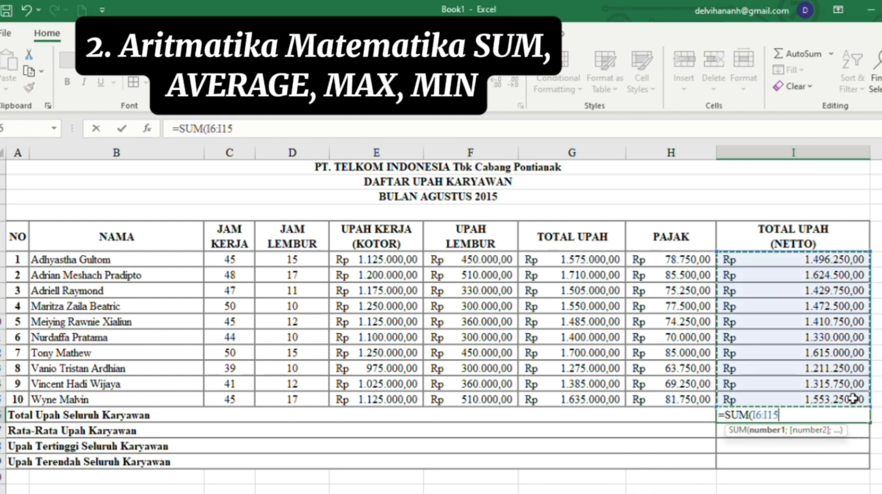
pyautogui.press('Return')
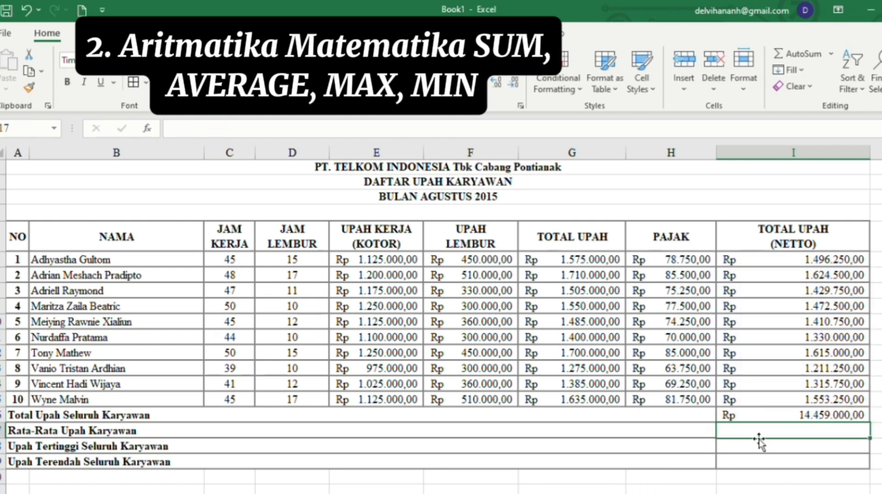
pyautogui.write('=aver')
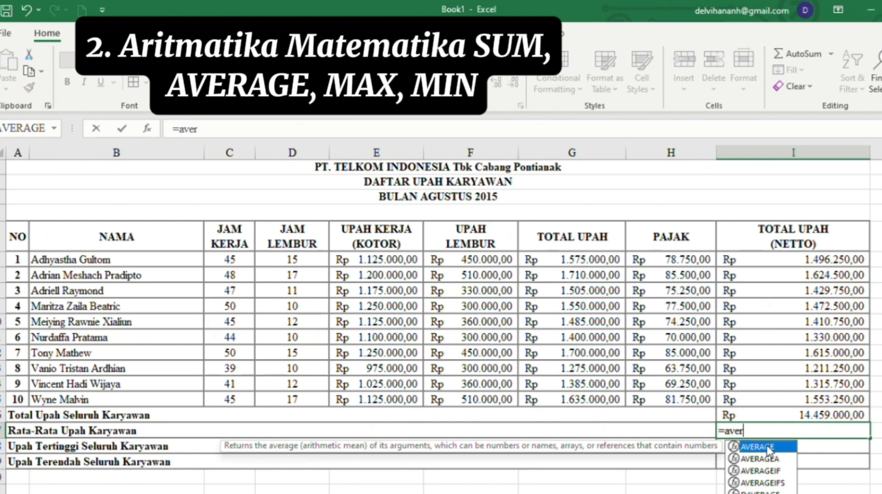
pyautogui.doubleClick(757, 447)
pyautogui.moveTo(854, 260); pyautogui.dragTo(860, 398)
pyautogui.press('Return')
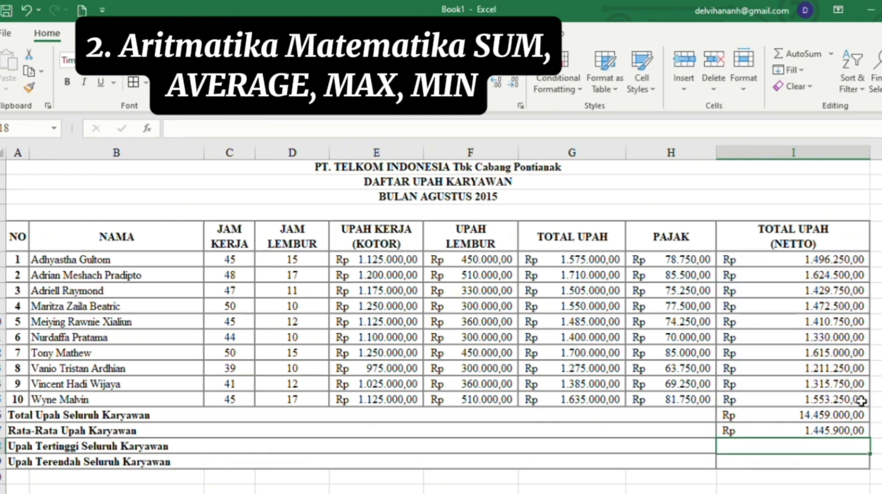
# - Add =MAX(I6:I15) and =MIN(I6:I15) for the highest and lowest net wages
pyautogui.write('=max')
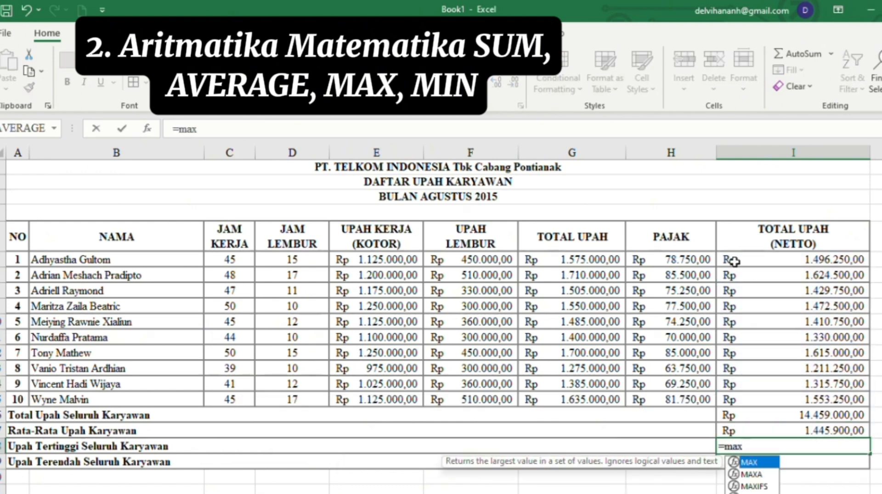
pyautogui.doubleClick(756, 463)
pyautogui.moveTo(827, 259); pyautogui.dragTo(827, 399)
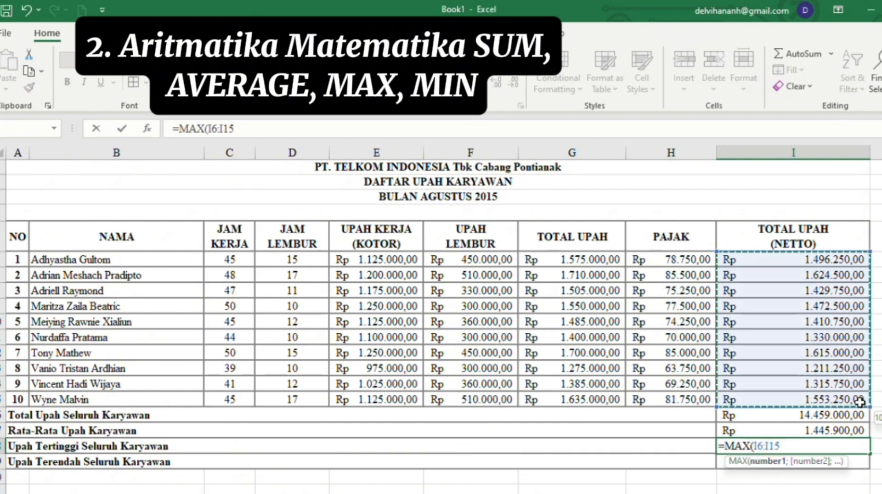
pyautogui.press('Return')
pyautogui.write('=mi')
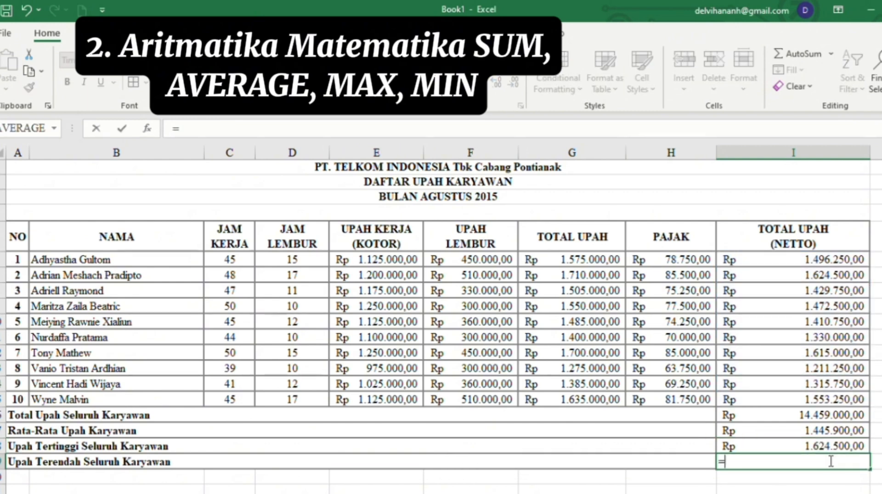
pyautogui.doubleClick(744, 473)
pyautogui.moveTo(843, 261); pyautogui.dragTo(864, 399)
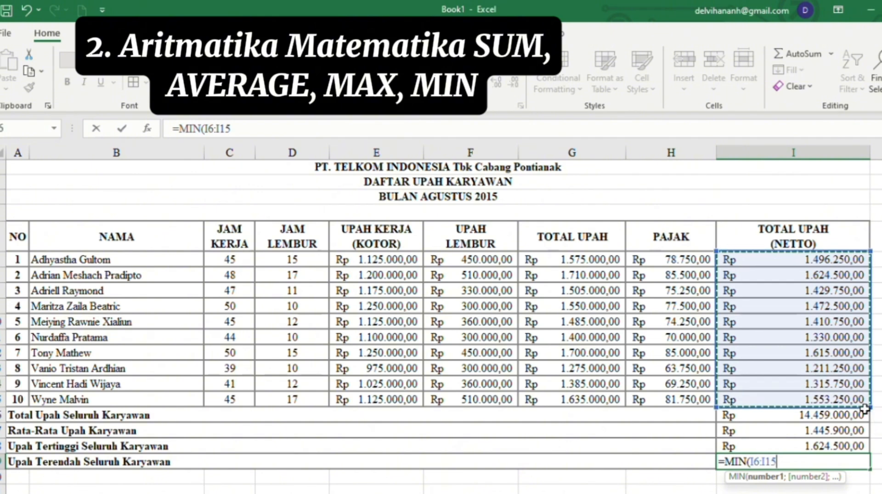
pyautogui.press('Return')
pyautogui.press('Return')
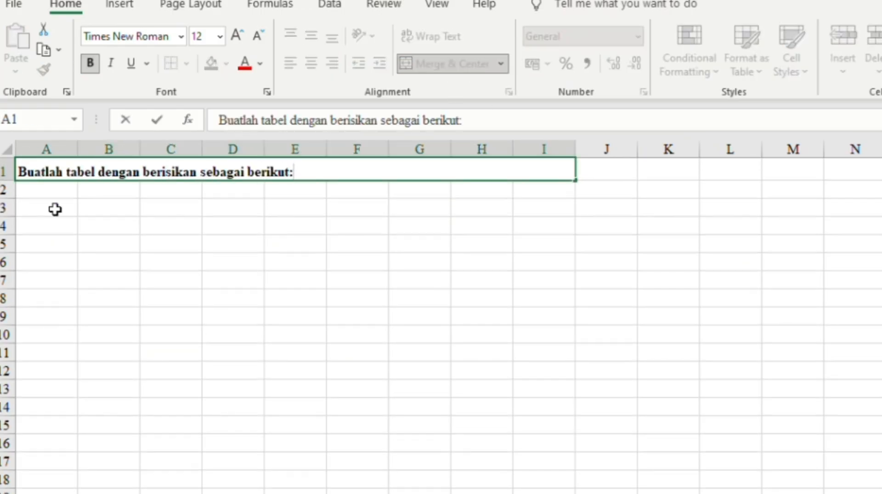
# - Turn the range into a table with NO, NAMA, NILAI, STATUS headers, enter student rows, and widen columns
pyautogui.moveTo(55, 209); pyautogui.dragTo(259, 299)
pyautogui.hotkey('ctrl', 't')
pyautogui.write('NONAMANILAISTATUS')
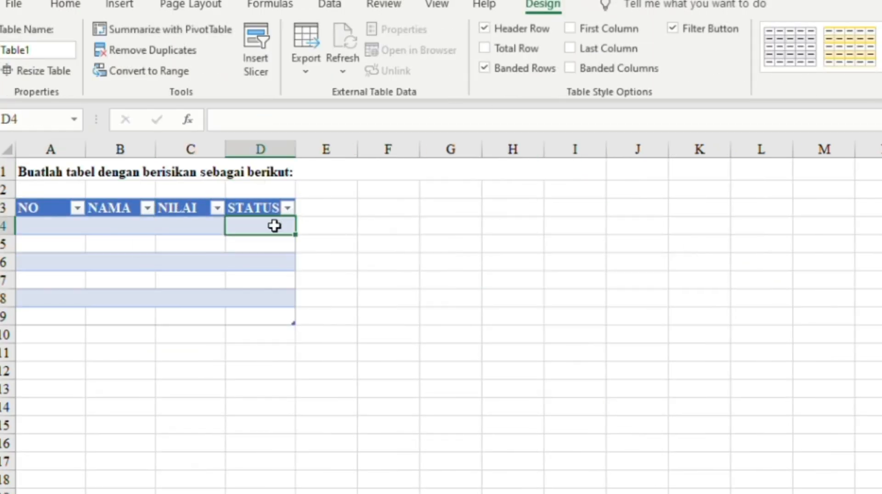
pyautogui.click(35, 230)
pyautogui.moveTo(194, 149); pyautogui.dragTo(239, 150)
pyautogui.moveTo(309, 149); pyautogui.dragTo(370, 149)
# - Merge the rows below the table and add an italic 'Note:' heading
pyautogui.moveTo(123, 149); pyautogui.dragTo(153, 149)
pyautogui.moveTo(34, 352); pyautogui.dragTo(356, 431)
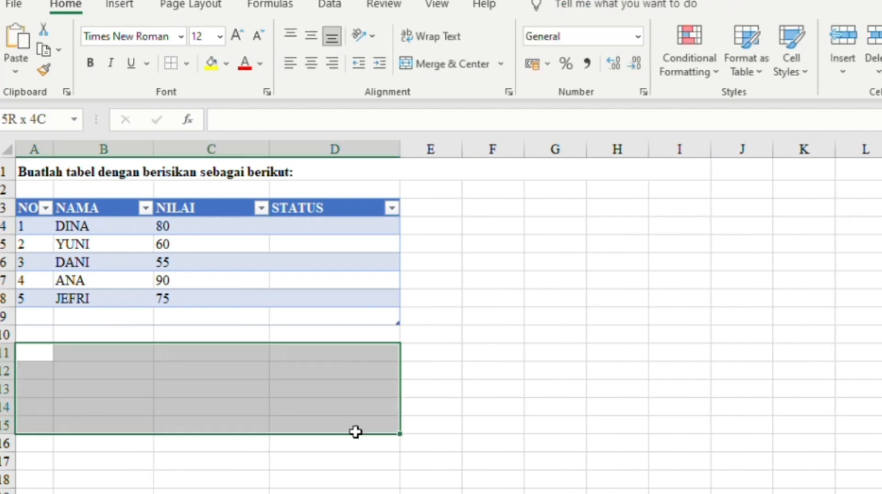
pyautogui.click(500, 64)
pyautogui.click(441, 106)
pyautogui.click(112, 69)
pyautogui.click(207, 353)
pyautogui.write('Note:')
pyautogui.click(446, 64)
# - Write the top-left aligned grade note: A 90-100, B 80-89, C 70-79, D 60-69, E below 60
pyautogui.moveTo(206, 371); pyautogui.dragTo(618, 380)
pyautogui.click(290, 34)
pyautogui.click(291, 63)
pyautogui.write('Grade: Grade A for marks 90-100, Garde B for marks 80-89, grade C for marks 70-79')
pyautogui.click(445, 64)
pyautogui.doubleClick(519, 374)
pyautogui.write(', Grade D for marks 60-69, Grade')
pyautogui.hotkey('alt', 'Return')
pyautogui.press('Return')
pyautogui.doubleClick(175, 388)
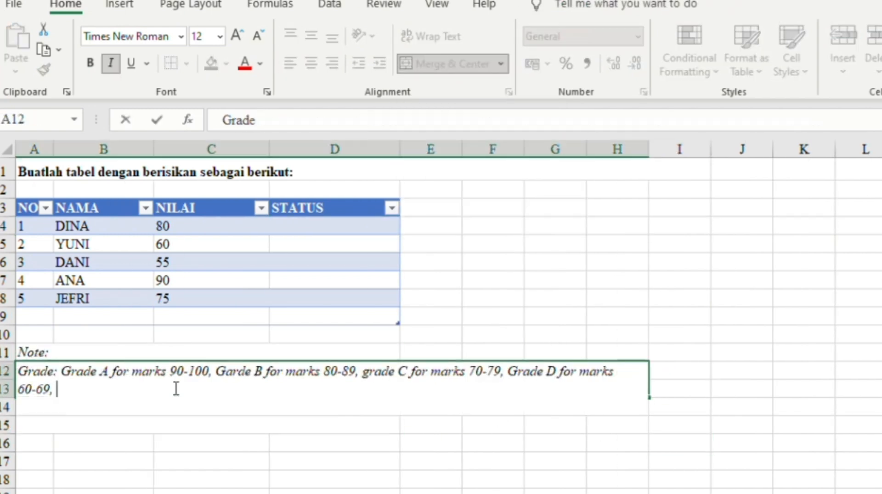
pyautogui.press('BackSpace')
pyautogui.press('BackSpace')
pyautogui.write('E for <60')
pyautogui.click(191, 433)
# - Merge row 14 and enter the status note: grade above 75 Complete, below 75 Failed
pyautogui.click(191, 407)
pyautogui.moveTo(207, 407); pyautogui.dragTo(617, 407)
pyautogui.click(446, 64)
pyautogui.write('Status')
pyautogui.moveTo(316, 407); pyautogui.dragTo(521, 420)
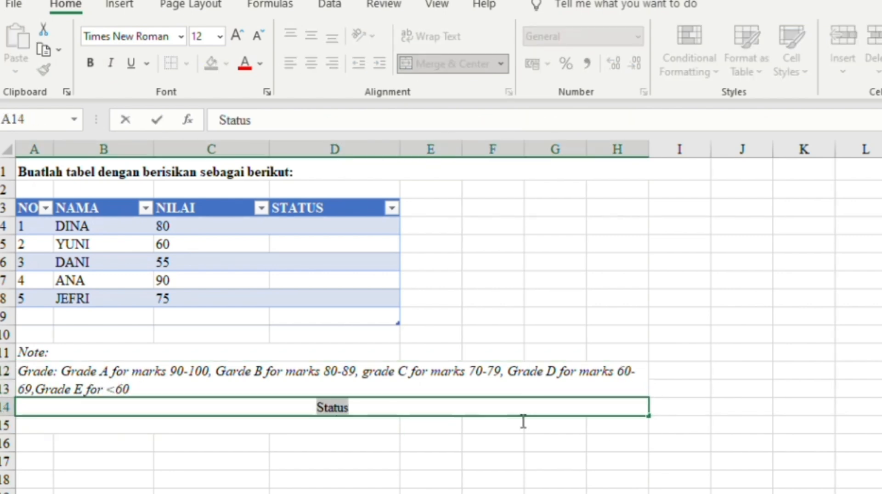
pyautogui.press('BackSpace')
pyautogui.click(117, 61)
pyautogui.write('status: ig grade > 75 is Complete, if grade <75 is Failed')
# - Bold the key words, grade letters and labels in the grade and status notes
pyautogui.moveTo(294, 408); pyautogui.dragTo(324, 407)
pyautogui.hotkey('ctrl', 'b')
pyautogui.doubleClick(177, 407)
pyautogui.hotkey('ctrl', 'b')
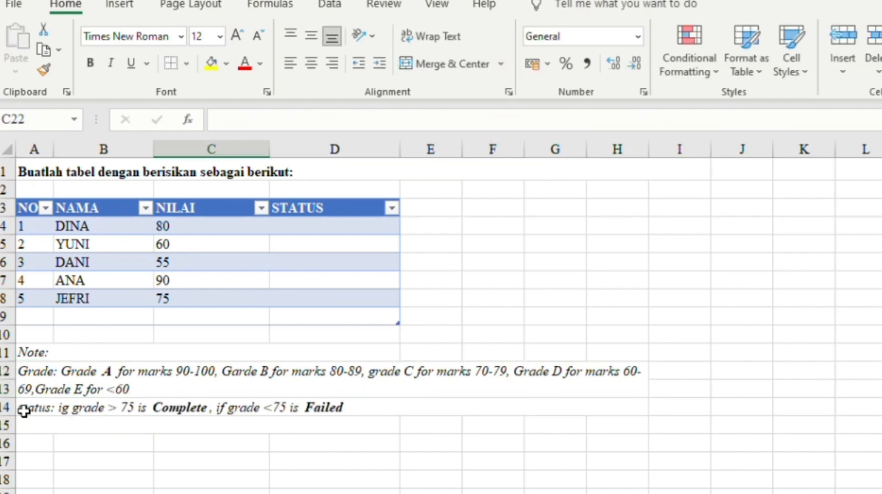
pyautogui.doubleClick(258, 371)
pyautogui.hotkey('ctrl', 'b')
pyautogui.moveTo(101, 389); pyautogui.dragTo(92, 390)
pyautogui.hotkey('ctrl', 'b')
pyautogui.doubleClick(39, 408)
pyautogui.hotkey('ctrl', 'b')
# - Extend the table with a GRADE column and widen column E for STATUS
pyautogui.moveTo(398, 324); pyautogui.dragTo(460, 304)
pyautogui.write('GRADE')
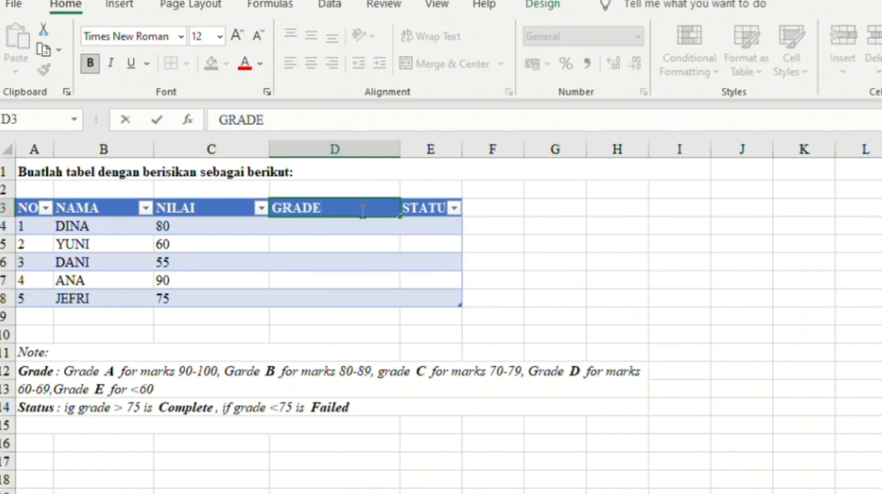
pyautogui.moveTo(462, 149); pyautogui.dragTo(508, 149)
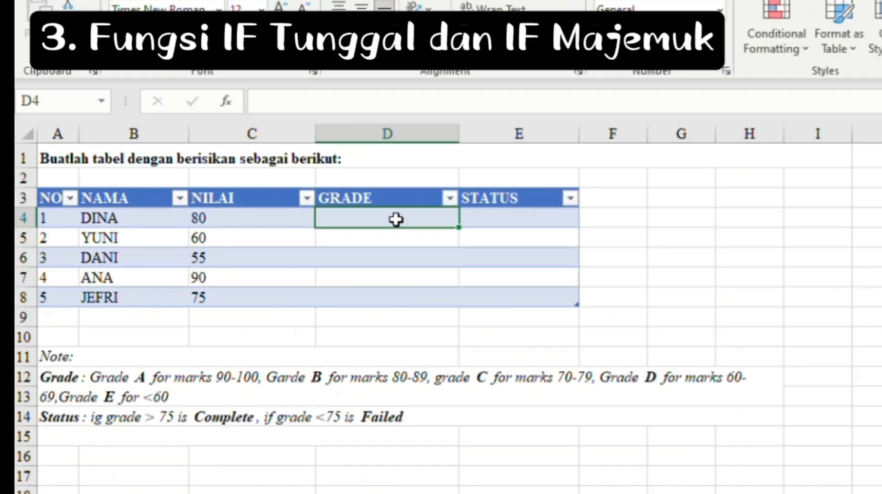
pyautogui.write('=IF')
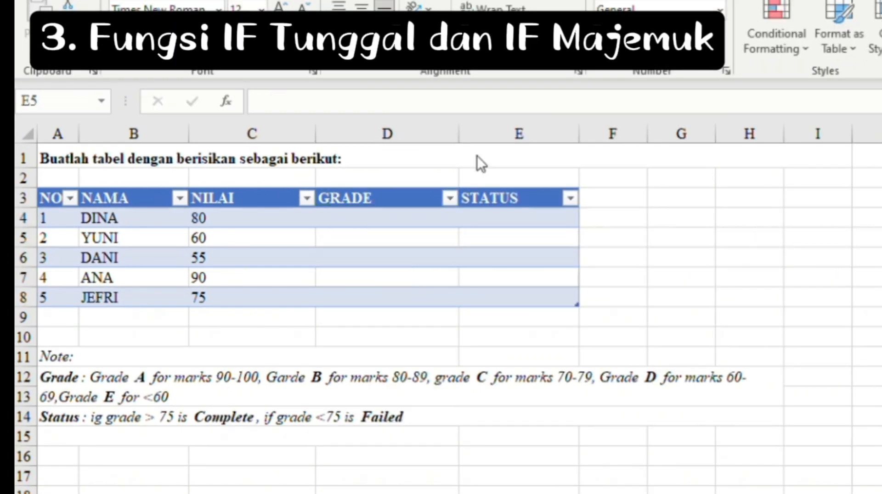
# - Start the nested IF in D4: "A" for C4>=90, "B" for C4>=80
pyautogui.click(437, 216)
pyautogui.write('=IF')
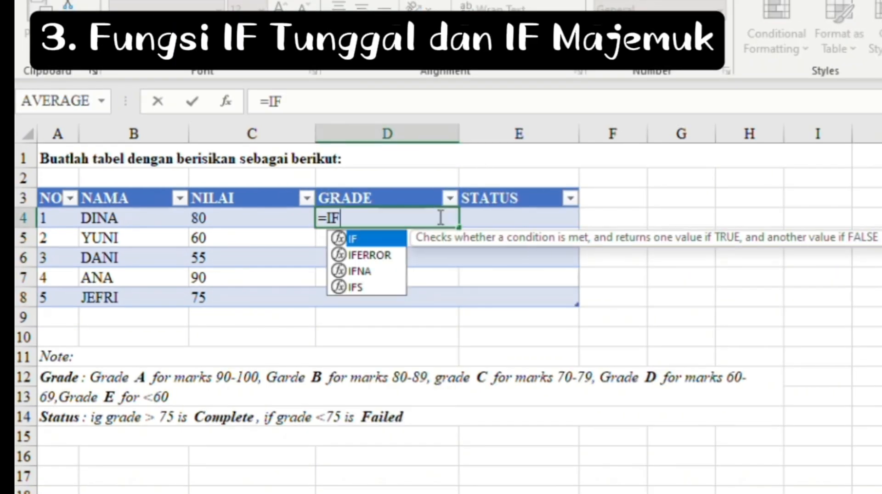
pyautogui.write('(')
pyautogui.click(272, 220)
pyautogui.press('BackSpace')
pyautogui.press('BackSpace')
pyautogui.press('BackSpace')
pyautogui.press('BackSpace')
pyautogui.press('BackSpace')
pyautogui.press('BackSpace')
pyautogui.press('BackSpace')
pyautogui.press('BackSpace')
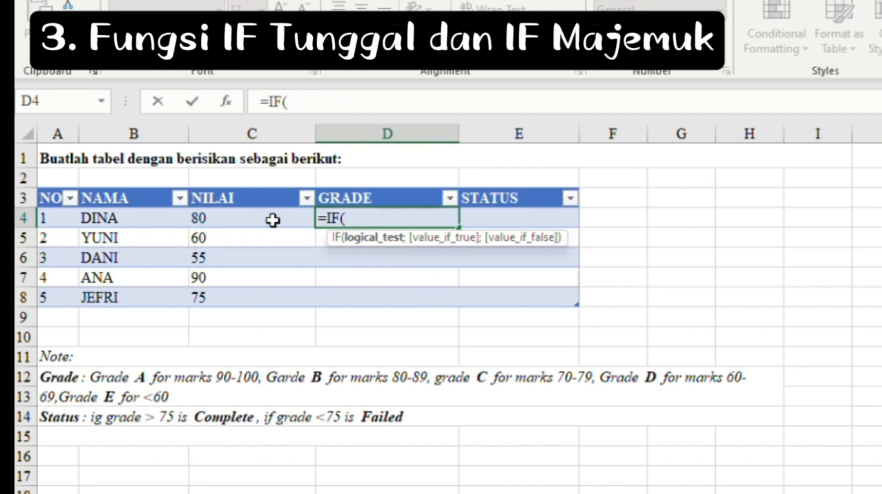
pyautogui.write('C4>=')
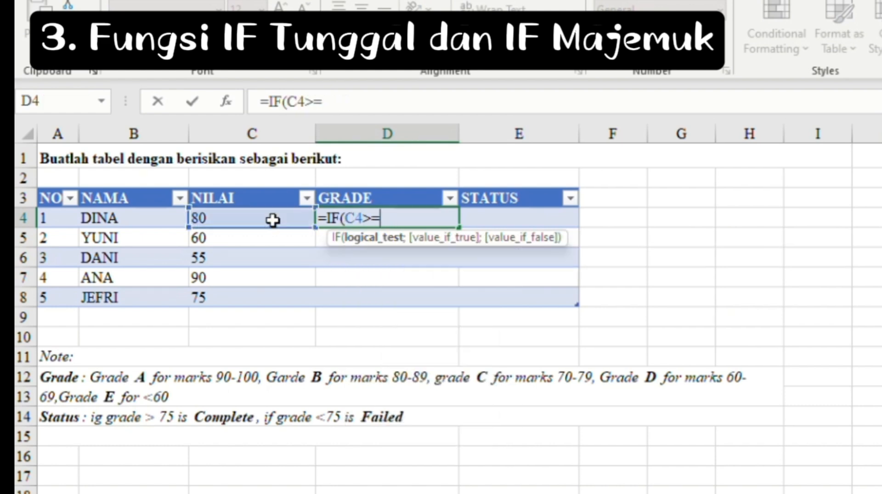
pyautogui.write('90"')
pyautogui.press('BackSpace')
pyautogui.write(';')
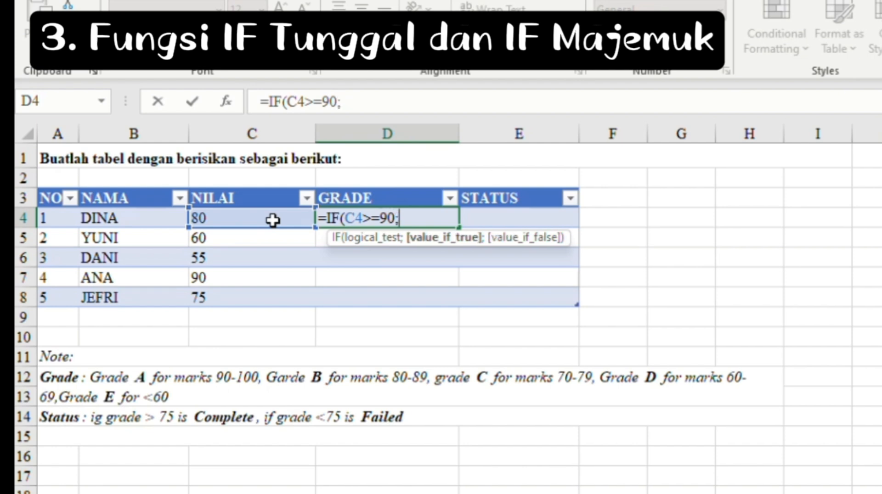
pyautogui.write('"A";')
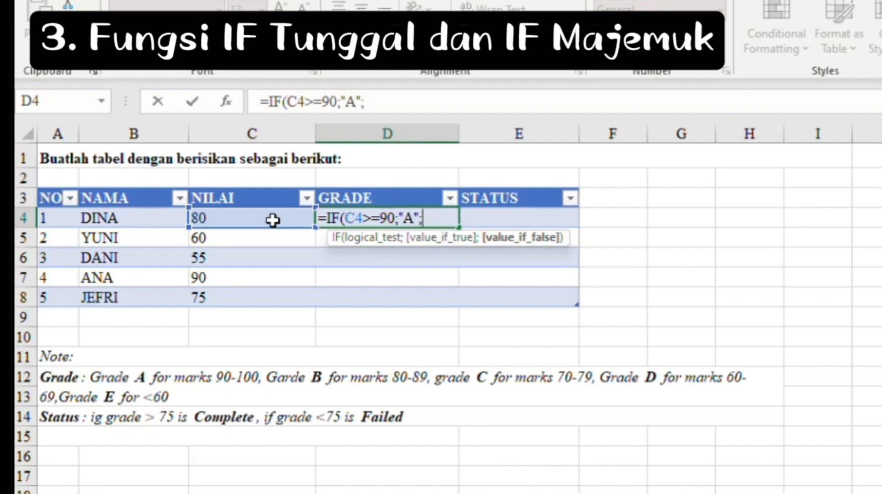
pyautogui.write('IF(')
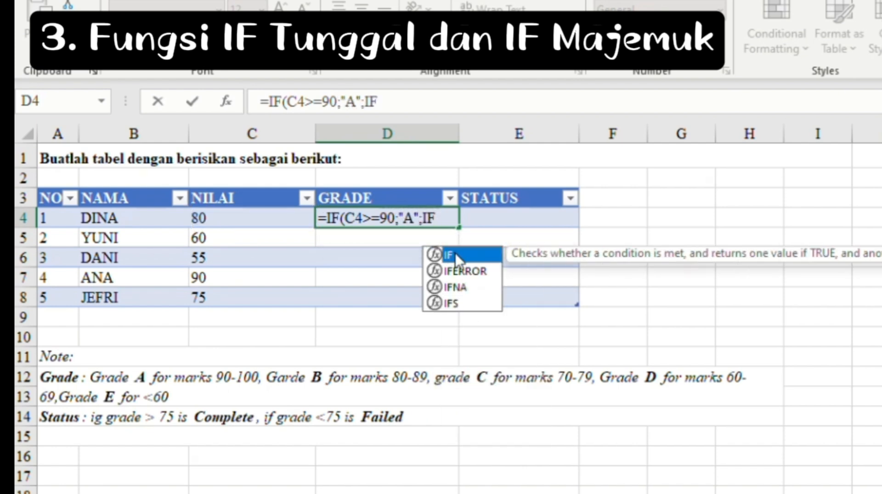
pyautogui.click(280, 221)
pyautogui.press('BackSpace')
pyautogui.press('BackSpace')
pyautogui.press('BackSpace')
pyautogui.press('BackSpace')
pyautogui.press('BackSpace')
pyautogui.press('BackSpace')
pyautogui.press('BackSpace')
pyautogui.press('BackSpace')
pyautogui.write('C4>=')
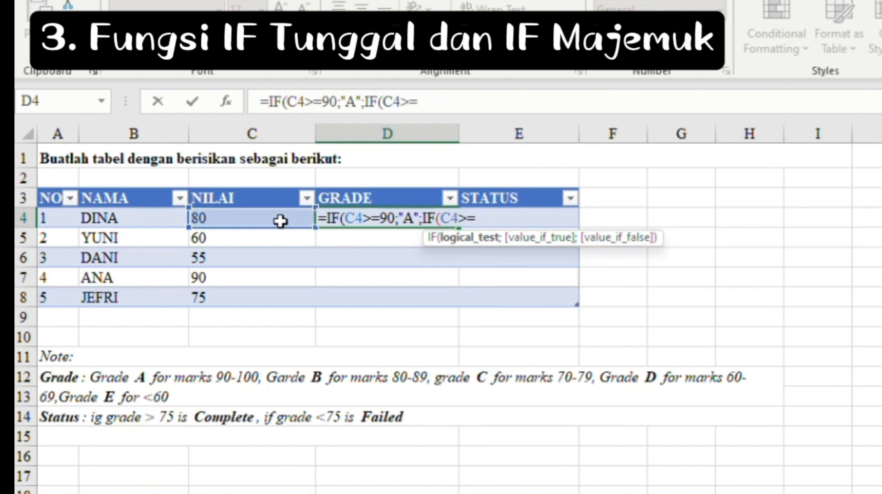
pyautogui.write('80;')
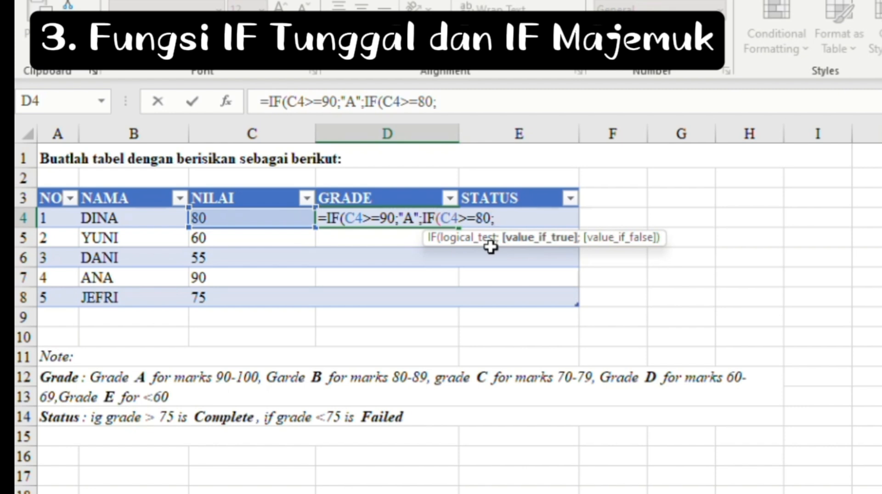
pyautogui.write('"B";IF')
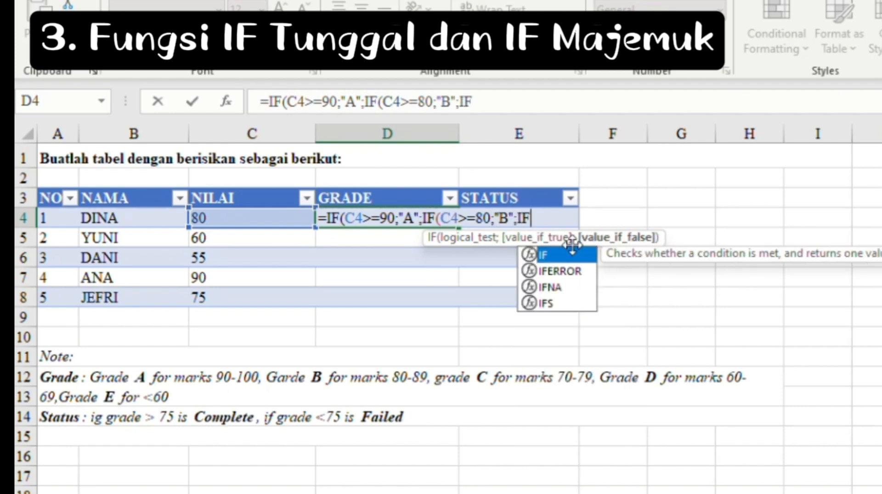
pyautogui.write('(C4>')
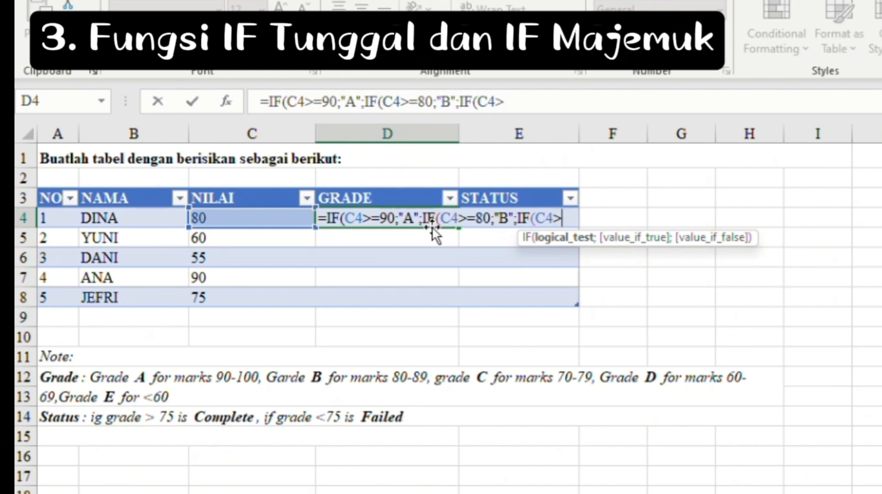
pyautogui.write('70')
# - Complete the nested IF with "C" for >=70, "D" for >=60, "E" for <60 and commit it
pyautogui.press('BackSpace')
pyautogui.press('BackSpace')
pyautogui.write('=7')
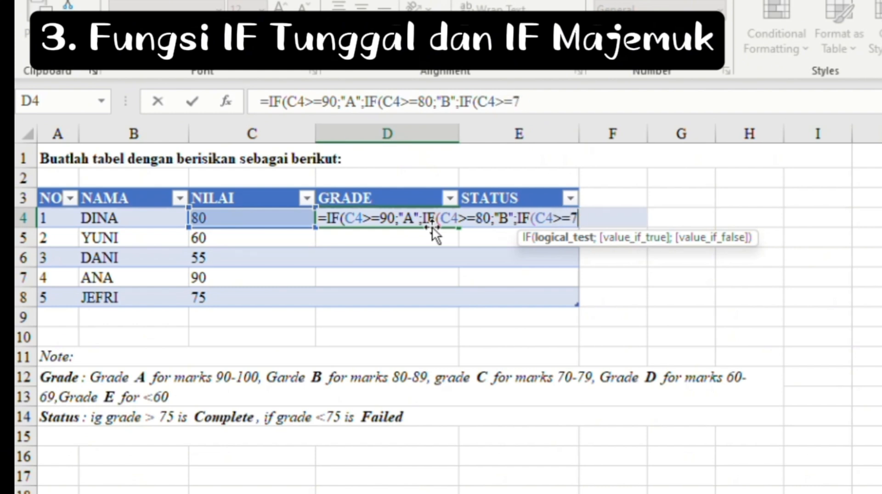
pyautogui.write('0;IF')
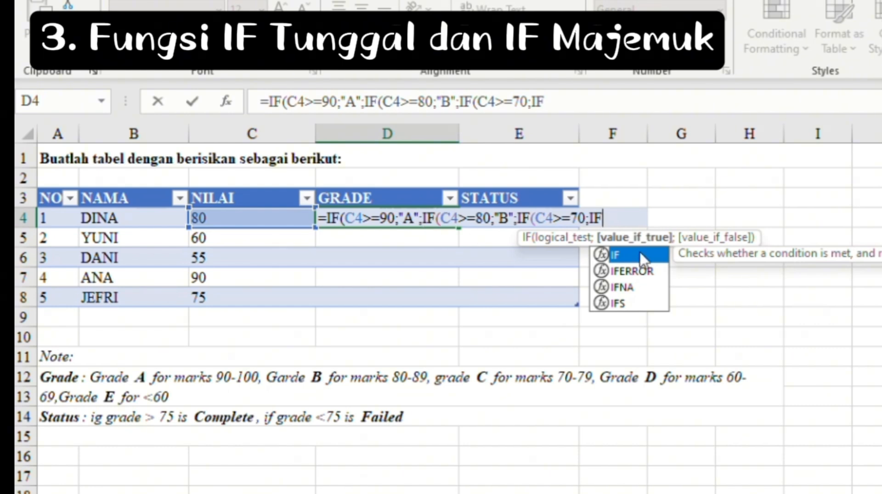
pyautogui.write('(C4')
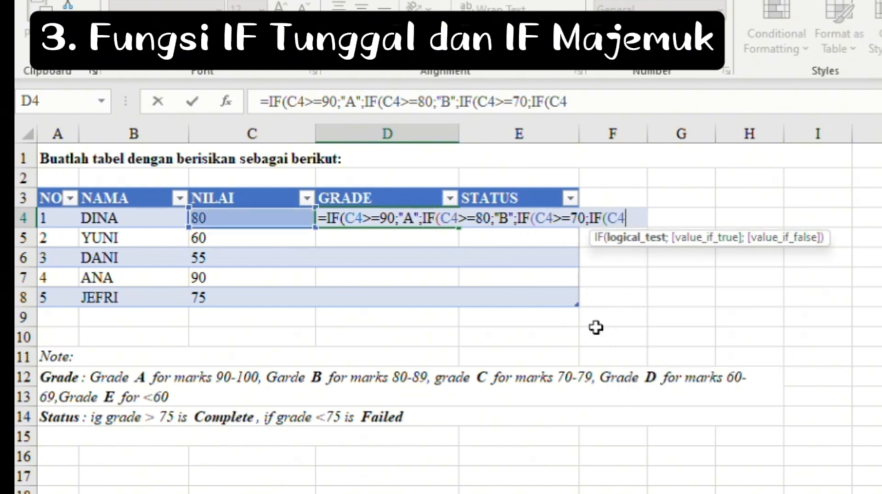
pyautogui.write('>=60')
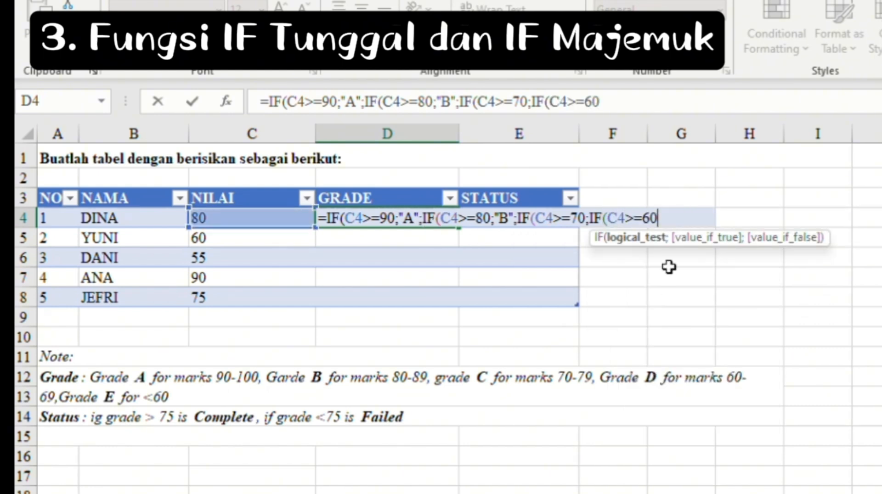
pyautogui.write(';"')
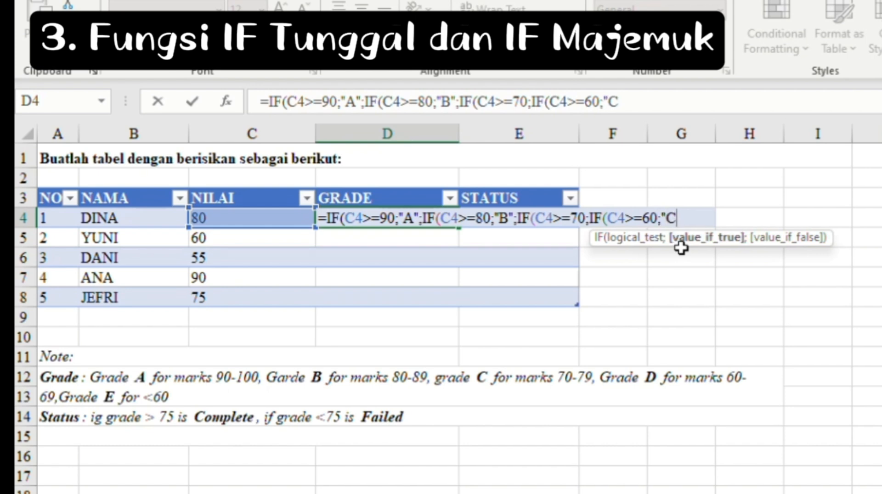
pyautogui.click(586, 218)
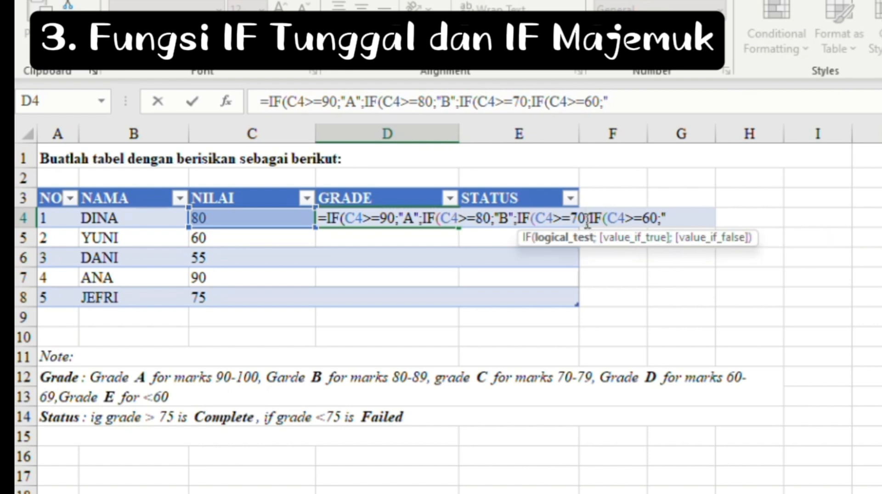
pyautogui.write('"C"')
pyautogui.click(697, 214)
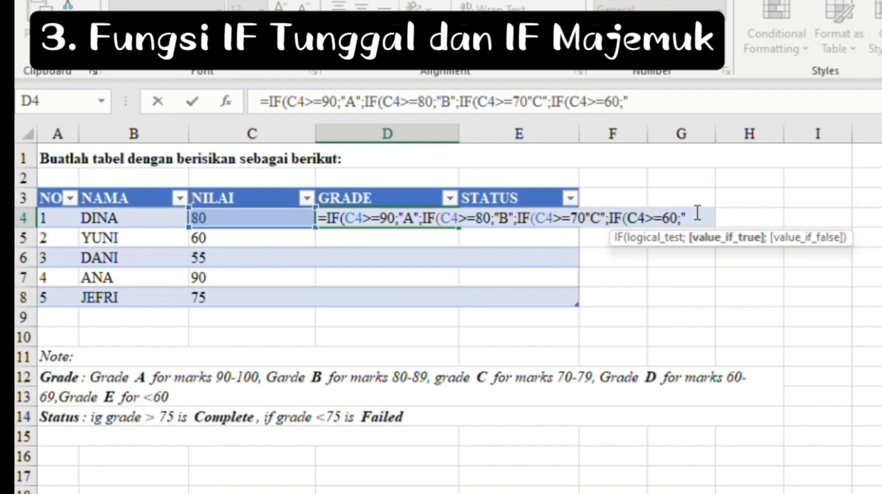
pyautogui.write(';IF(')
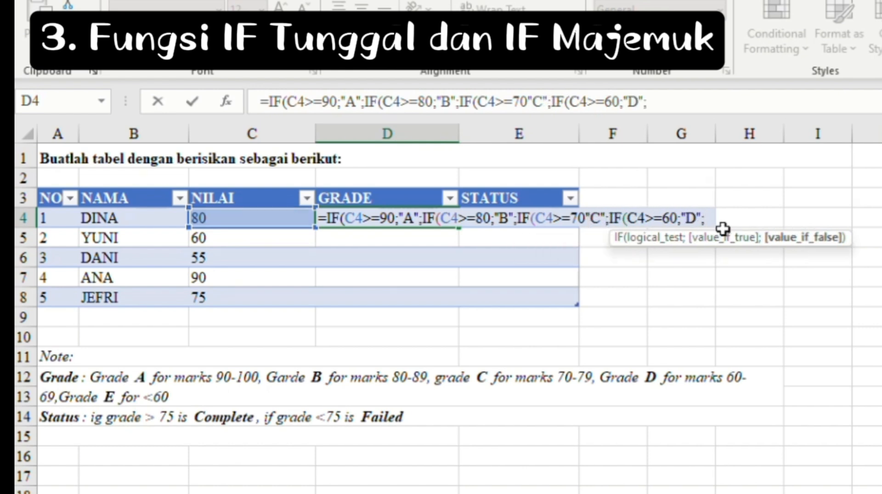
pyautogui.write('C4')
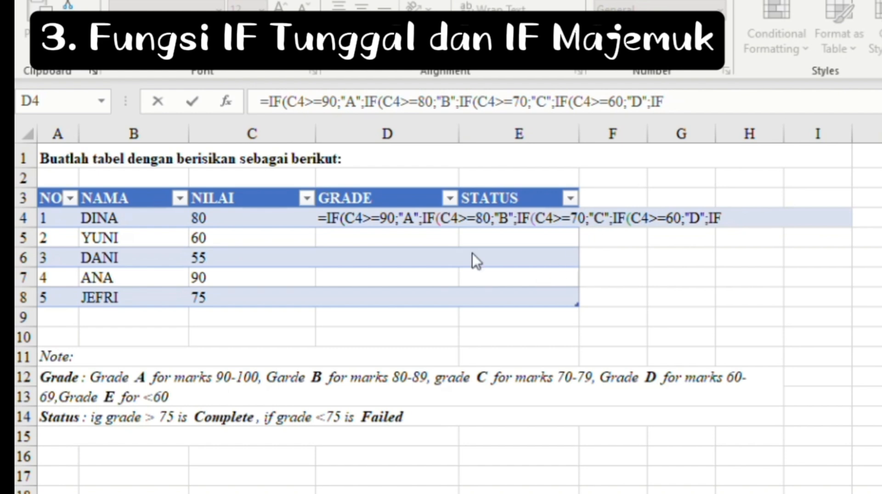
pyautogui.click(734, 216)
pyautogui.press('BackSpace')
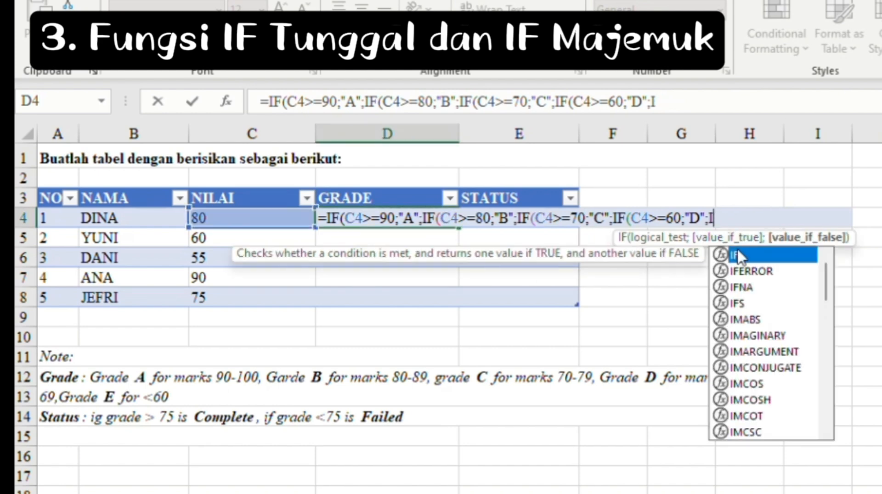
pyautogui.doubleClick(738, 256)
pyautogui.write('C4')
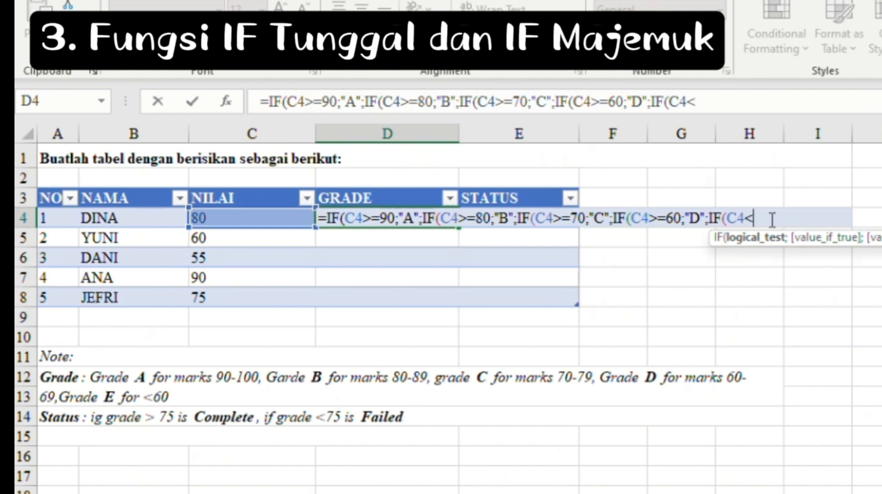
pyautogui.write('<60;')
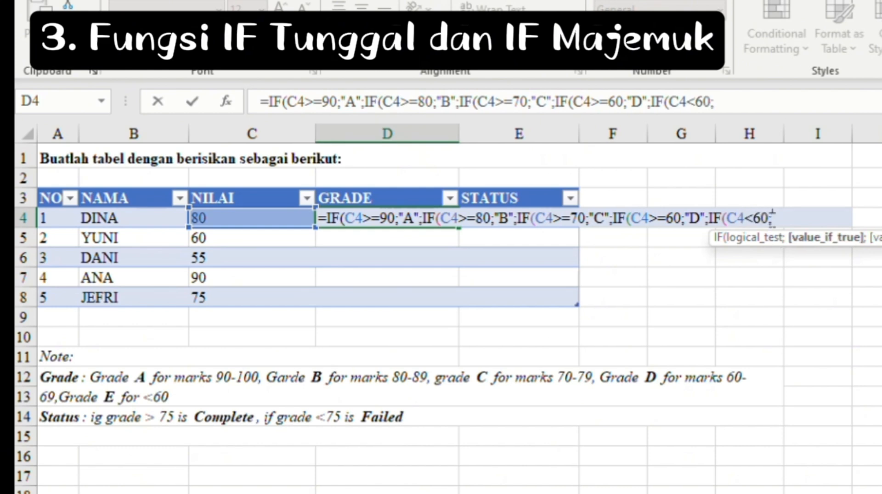
pyautogui.write('"E")')
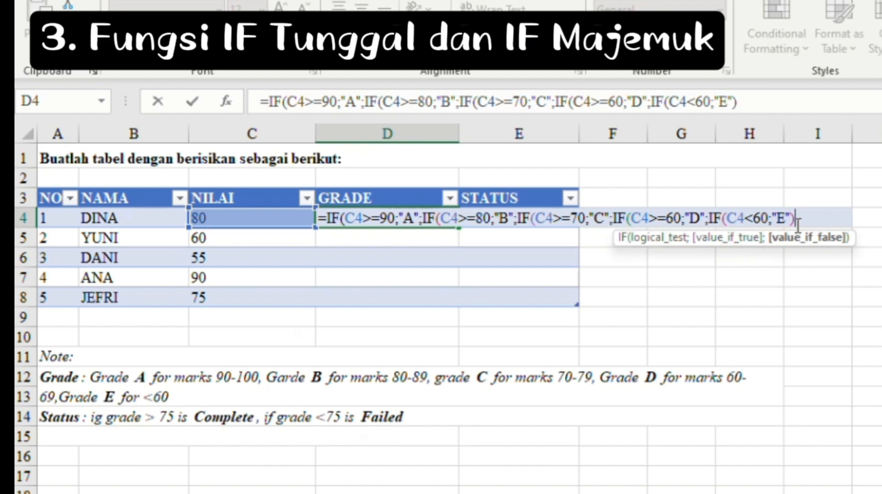
pyautogui.write('))))')
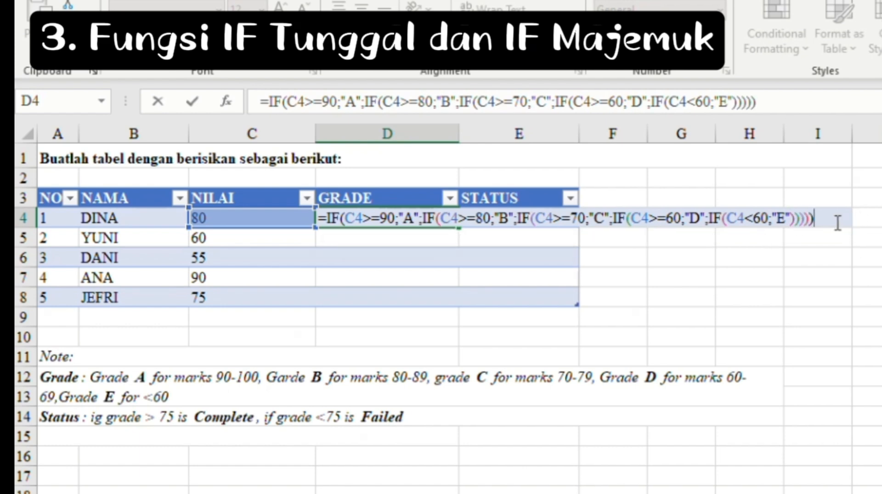
pyautogui.press('Return')
pyautogui.click(519, 219)
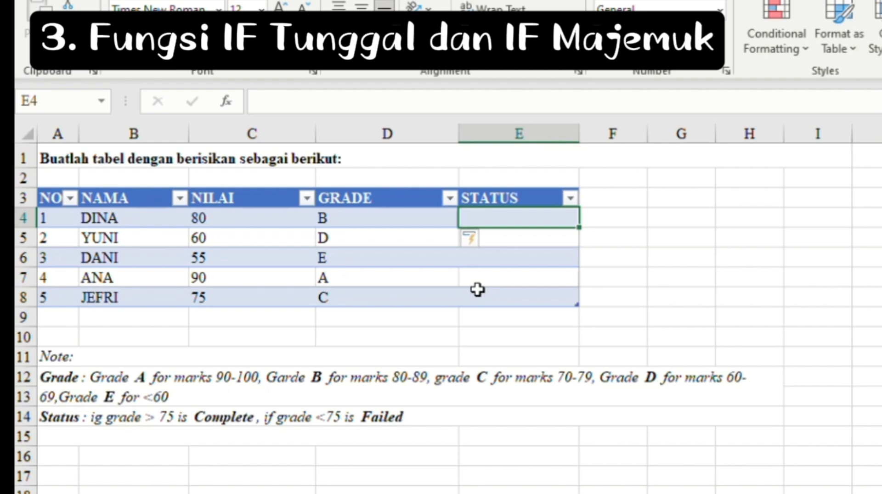
# - Enter =IF(C4>75;"COMPLETE";"FAILED") in E4 so the STATUS column fills
pyautogui.write('=IF(')
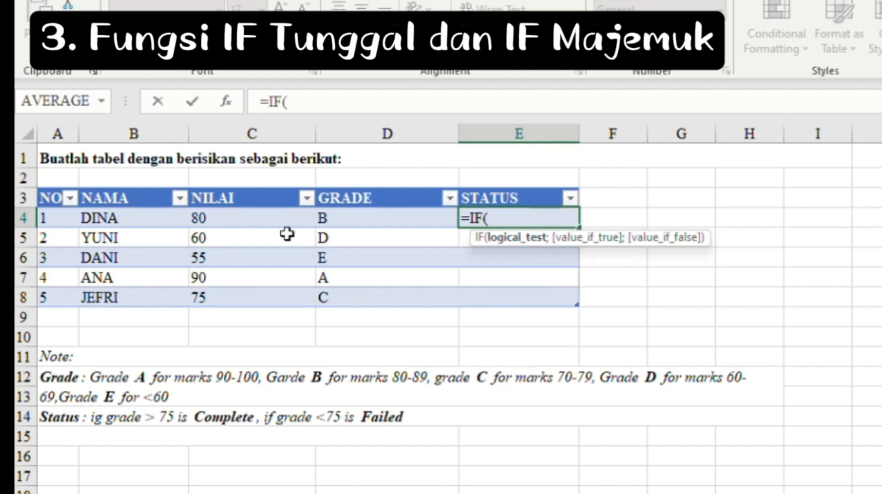
pyautogui.click(244, 220)
pyautogui.press('BackSpace')
pyautogui.press('BackSpace')
pyautogui.press('BackSpace')
pyautogui.press('BackSpace')
pyautogui.press('BackSpace')
pyautogui.press('BackSpace')
pyautogui.press('BackSpace')
pyautogui.press('BackSpace')
pyautogui.write('C4>75')
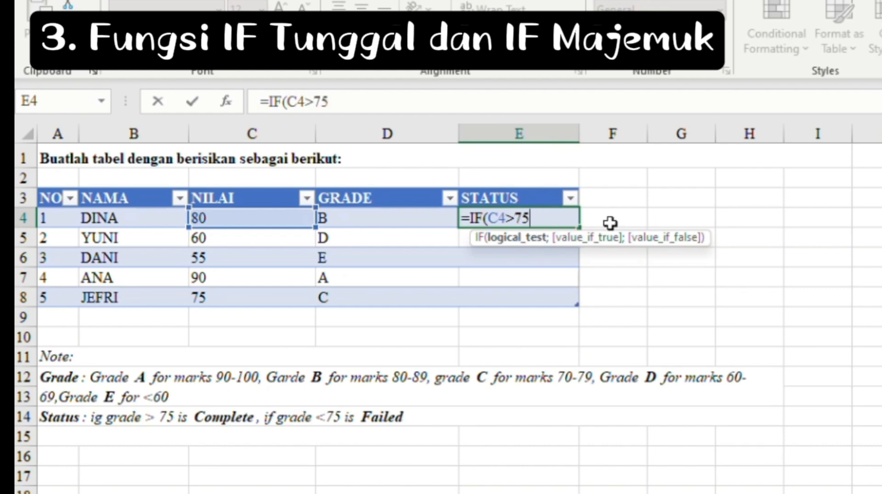
pyautogui.write(';"')
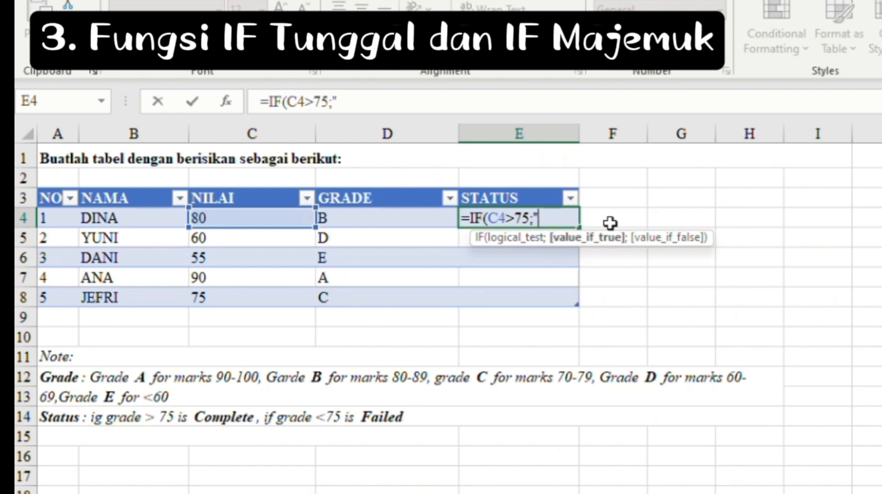
pyautogui.write('COMPLETE"')
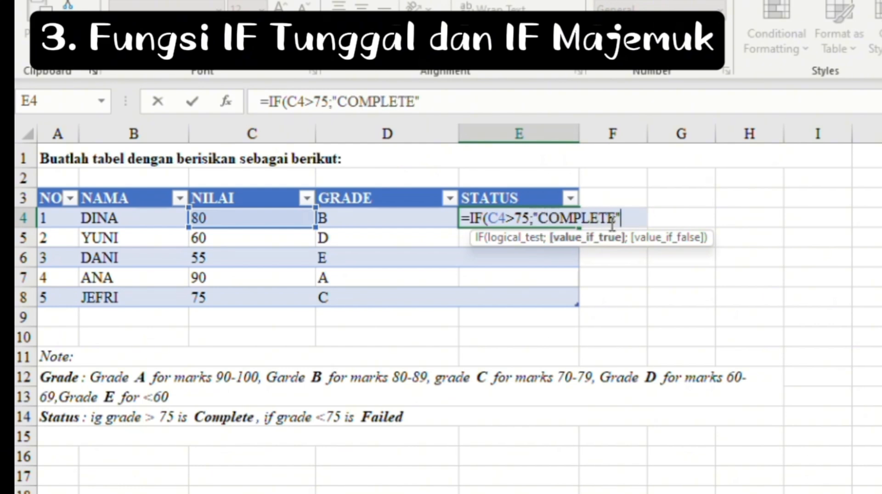
pyautogui.write(';"')
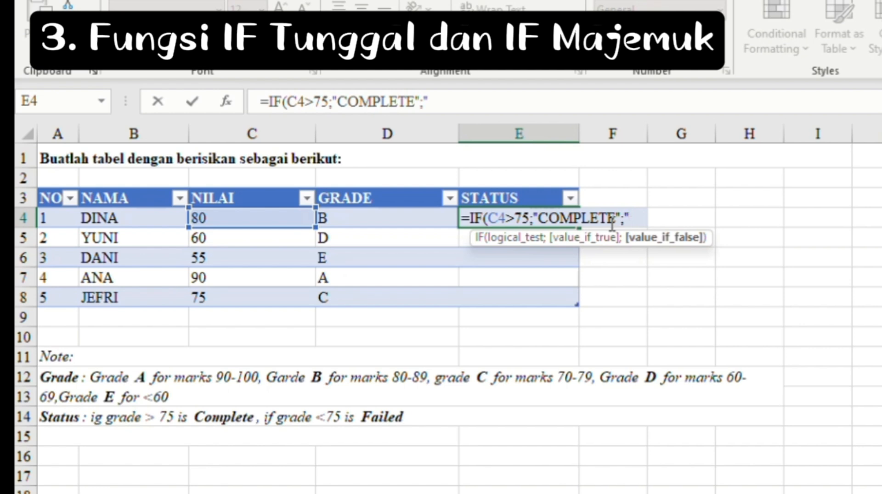
pyautogui.write('FAILED"')
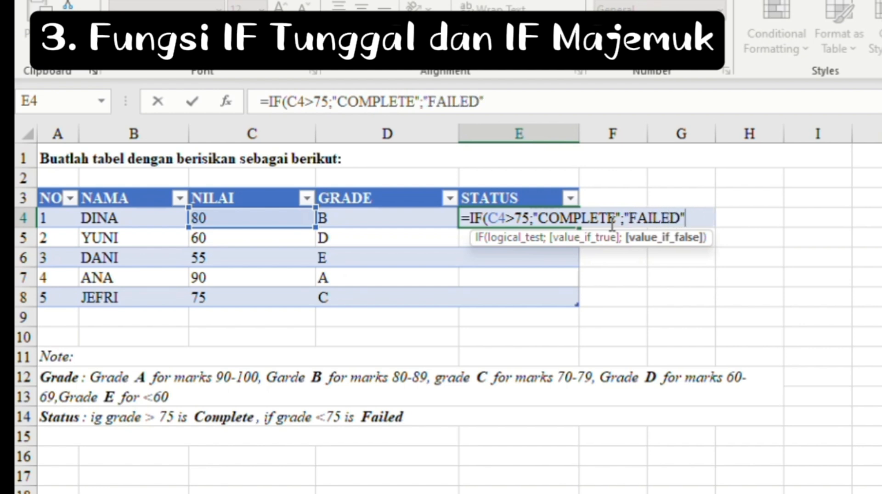
pyautogui.write(')')
pyautogui.press('Return')
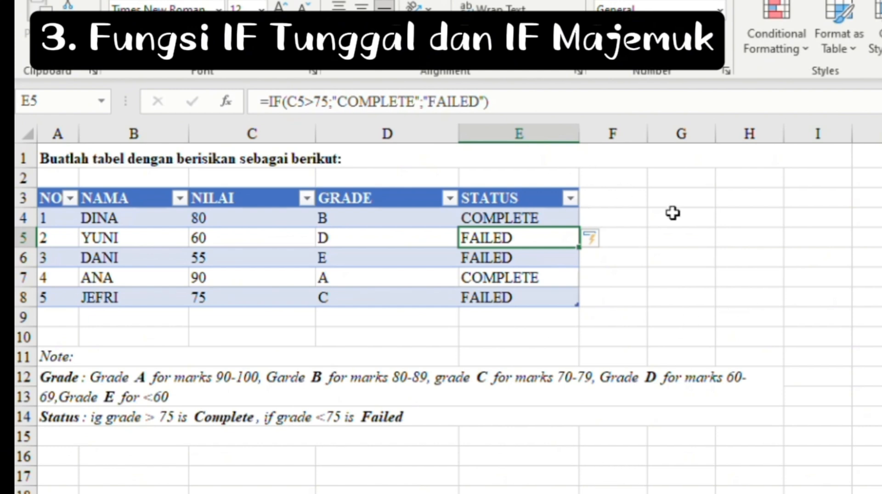
# - Title the new sheet 'MENGHITUNG HARGA JUAL BUKU' and select A3:F9 for the table
pyautogui.write('ME')
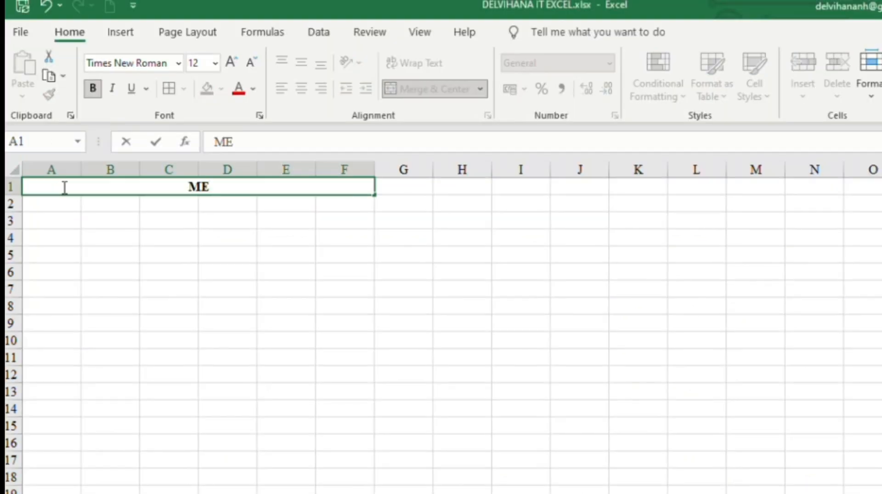
pyautogui.write('NGHITUNG HARGA JUAL BUKU')
pyautogui.press('Return')
pyautogui.moveTo(51, 223); pyautogui.dragTo(344, 324)
# - Draw thick column dividers in the book table and resize the columns, widening B for titles
pyautogui.moveTo(140, 213); pyautogui.dragTo(140, 333)
pyautogui.moveTo(198, 213); pyautogui.dragTo(199, 333)
pyautogui.moveTo(316, 213); pyautogui.dragTo(316, 333)
pyautogui.moveTo(81, 170); pyautogui.dragTo(57, 171)
pyautogui.click(380, 274)
pyautogui.moveTo(116, 170); pyautogui.dragTo(265, 171)
pyautogui.moveTo(581, 171); pyautogui.dragTo(622, 178)
# - Make header row A3:F3 bold and middle-aligned with NO, Judul Buku, Kategori, Harga Buku, Harga Jual
pyautogui.moveTo(40, 223); pyautogui.dragTo(573, 223)
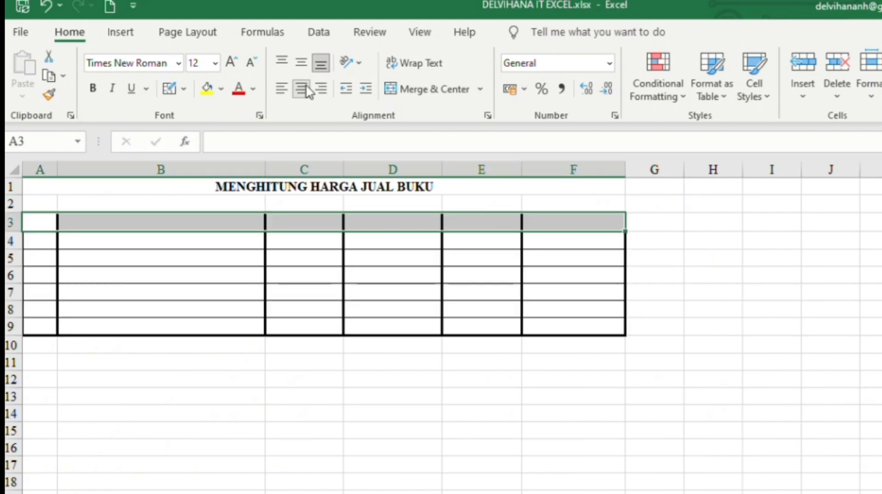
pyautogui.click(301, 63)
pyautogui.click(93, 88)
pyautogui.write('NO')
pyautogui.click(87, 223)
pyautogui.write('Judul BukuKategori')
pyautogui.click(386, 224)
pyautogui.write('Harga')
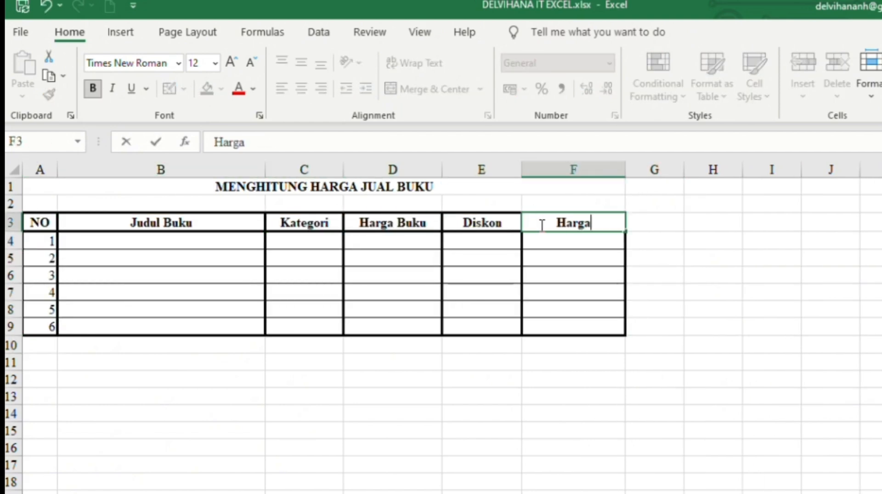
pyautogui.write(' BukuHarga Jual')
# - Enter the six book titles in B4:B9, from 'Tip dan Trik Photoshop CS6' to 'Magic of Adobe After Effect'
pyautogui.click(230, 246)
pyautogui.write('Trip dan T')
pyautogui.press('BackSpace')
pyautogui.press('BackSpace')
pyautogui.press('BackSpace')
pyautogui.press('BackSpace')
pyautogui.press('BackSpace')
pyautogui.press('BackSpace')
pyautogui.press('BackSpace')
pyautogui.press('BackSpace')
pyautogui.press('BackSpace')
pyautogui.write('ip dan Trik Photoshop CS6')
pyautogui.press('Return')
pyautogui.write('Manajemen Website dan Web Server')
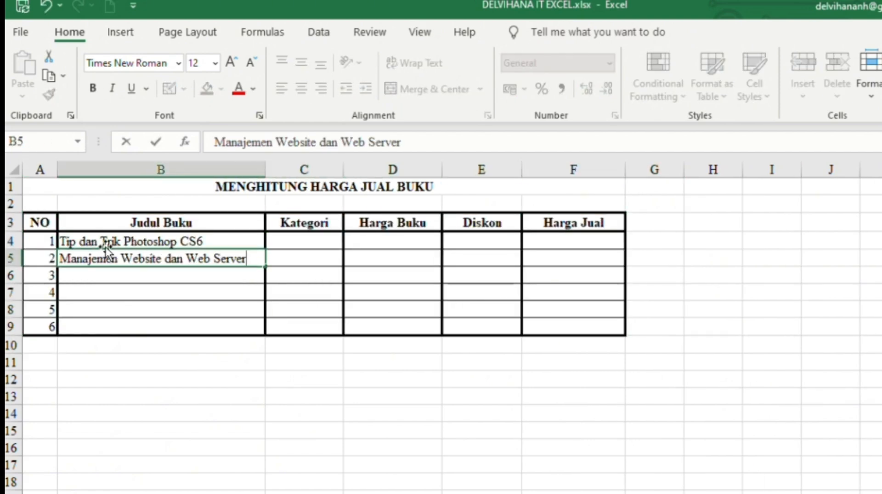
pyautogui.press('Return')
pyautogui.write('Hacker Dan Keamanan')
pyautogui.press('Return')
pyautogui.write('Desain Web Praktis dengan CSS')
pyautogui.press('Return')
pyautogui.write('Animasi Iklan Flash untuk P')
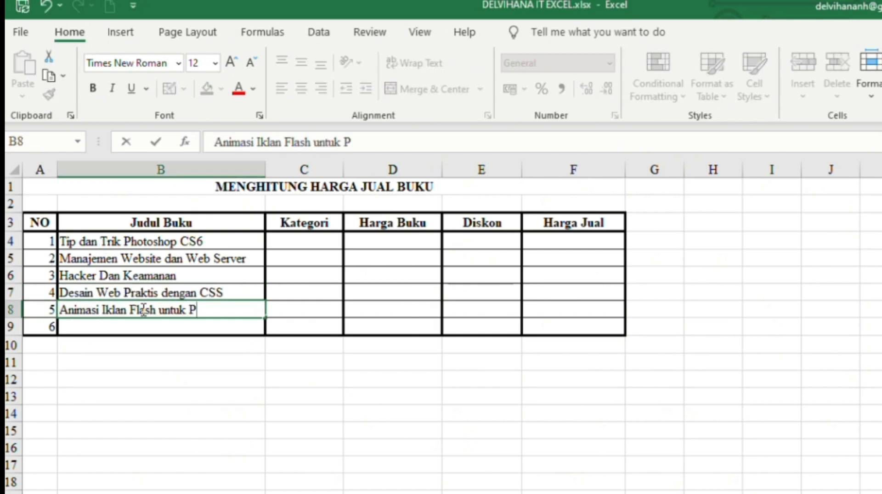
pyautogui.write('emula')
pyautogui.press('Return')
pyautogui.write('Magic of Adobe After Effect')
# - Enter categories A, C, A, A, B, C and prices 275000, 220000, 310000, 400000, 180000, 150000
pyautogui.click(308, 239)
pyautogui.write('A C A A B C')
pyautogui.click(396, 242)
pyautogui.write('275000')
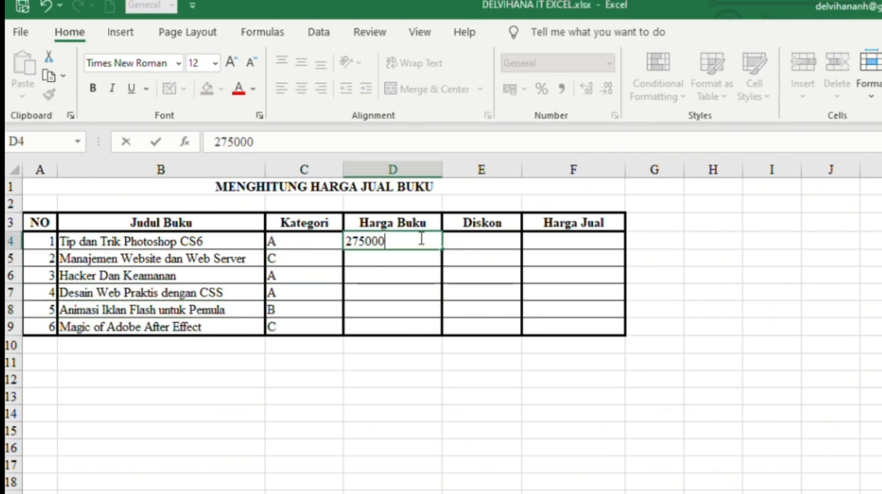
pyautogui.press('Return')
pyautogui.write('220000 310000 400000')
pyautogui.press('Return')
pyautogui.write('180000 150000')
pyautogui.press('Return')
pyautogui.moveTo(343, 173); pyautogui.dragTo(355, 172)
# - Border D12:E15 and fill it with headings Kategori and Diskon and categories A, B, C
pyautogui.moveTo(396, 379); pyautogui.dragTo(493, 431)
pyautogui.click(184, 89)
pyautogui.click(216, 251)
pyautogui.click(426, 385)
pyautogui.write('KATEGORI\tD')
pyautogui.doubleClick(438, 385)
pyautogui.write('Kategori\tDiskon ')
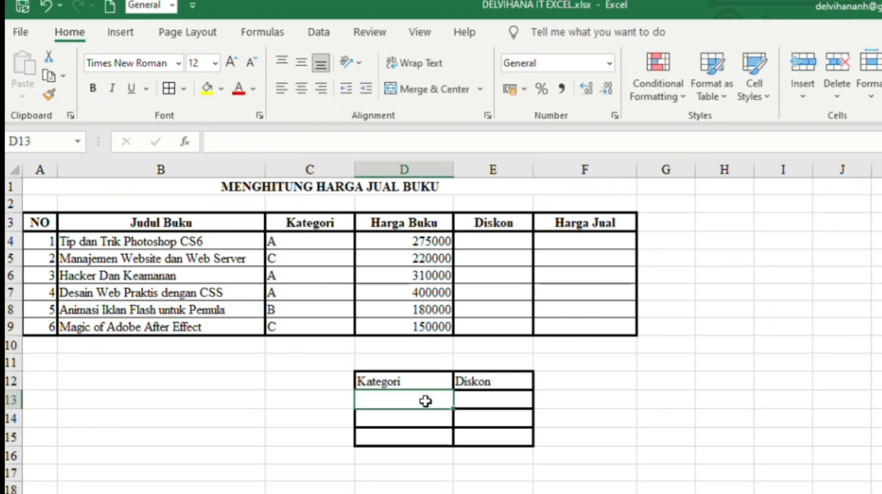
pyautogui.write('A B C')
# - Enter the discount rates 25%, 50% and 75% in E13:E15
pyautogui.click(466, 404)
pyautogui.write('25 50 75')
pyautogui.doubleClick(522, 402)
pyautogui.write('%')
pyautogui.doubleClick(524, 419)
pyautogui.write('%')
pyautogui.doubleClick(531, 437)
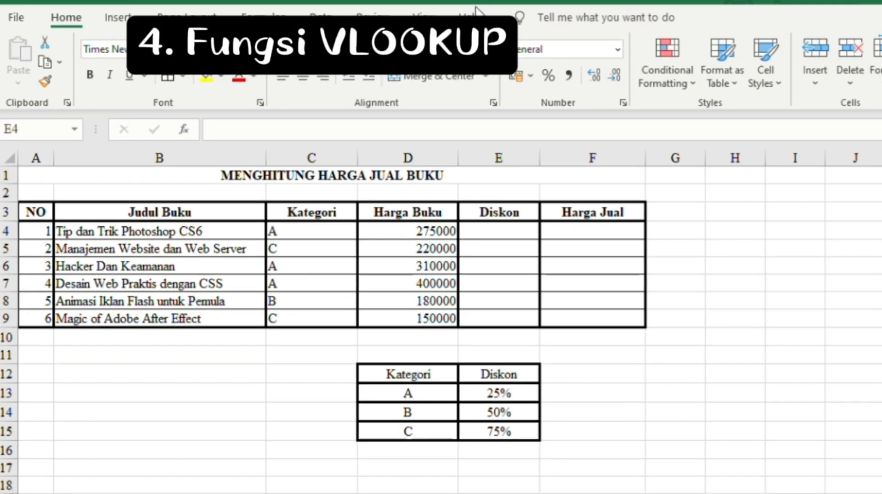
# - In E4, build =VLOOKUP(C4;D13:E15;2;0) to look up the category discount
pyautogui.click(502, 232)
pyautogui.write('=VL')
pyautogui.doubleClick(512, 250)
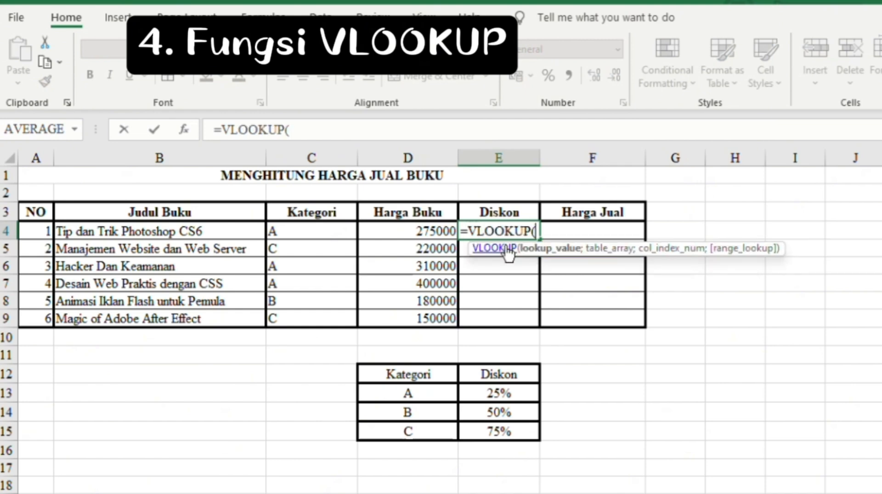
pyautogui.click(316, 231)
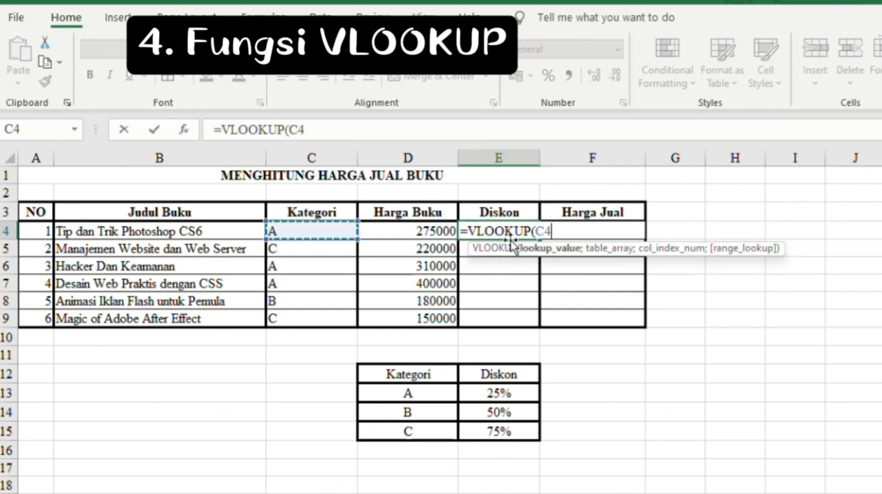
pyautogui.write(';')
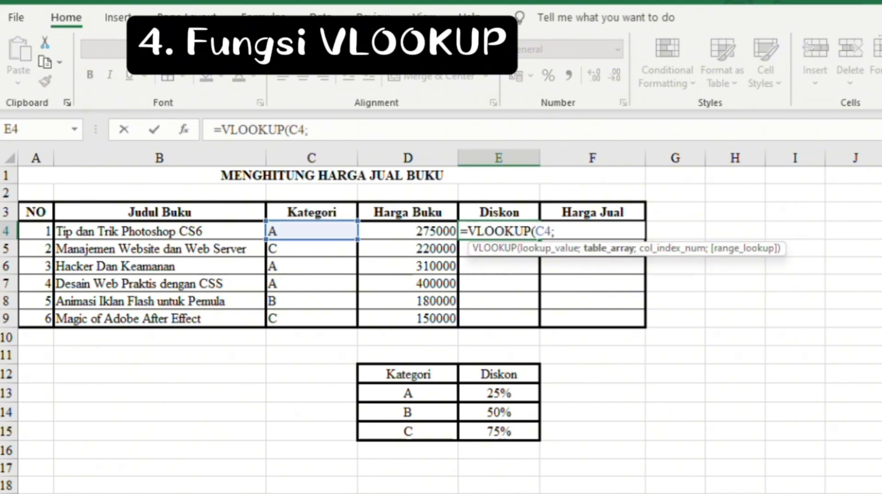
pyautogui.moveTo(407, 393); pyautogui.dragTo(500, 429)
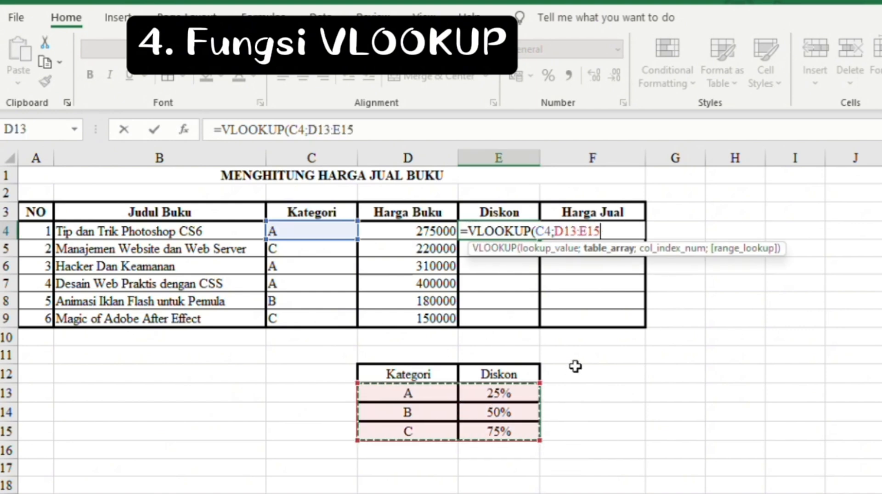
pyautogui.write(';2;0')
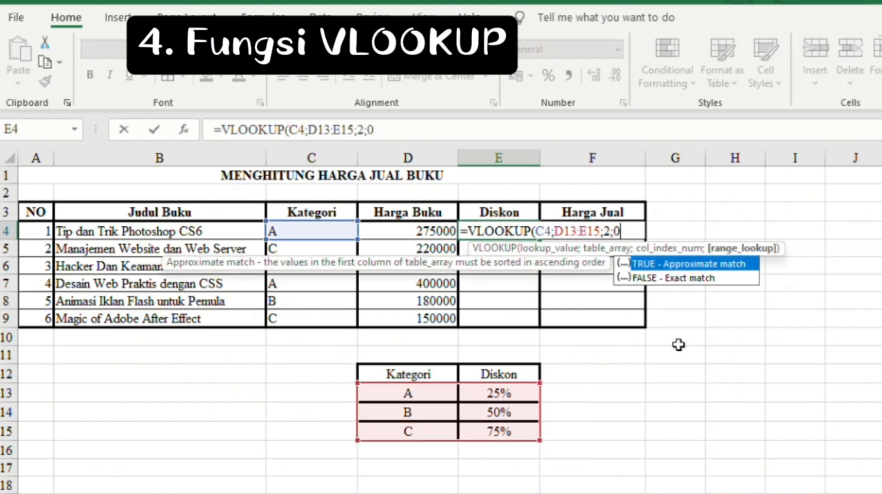
pyautogui.write(')')
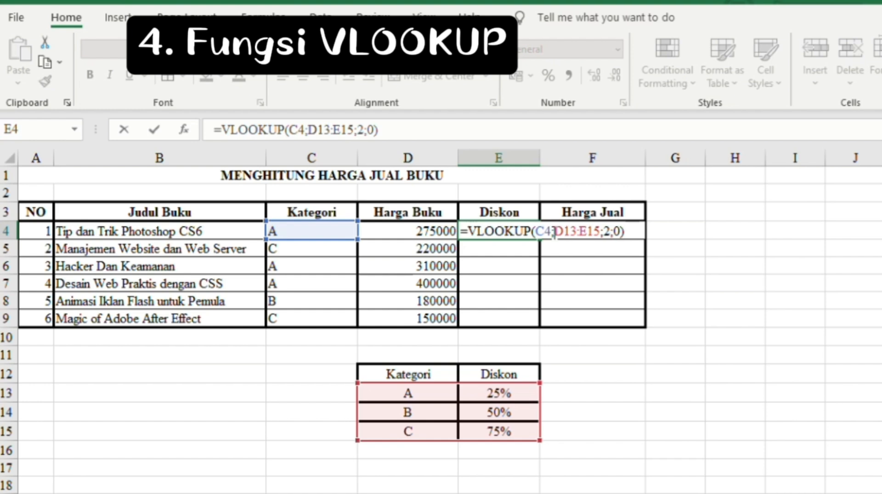
# - Lock the lookup range as $D$13:$E$15, format E4 as percent and fill down to E9
pyautogui.click(554, 232)
pyautogui.write('$')
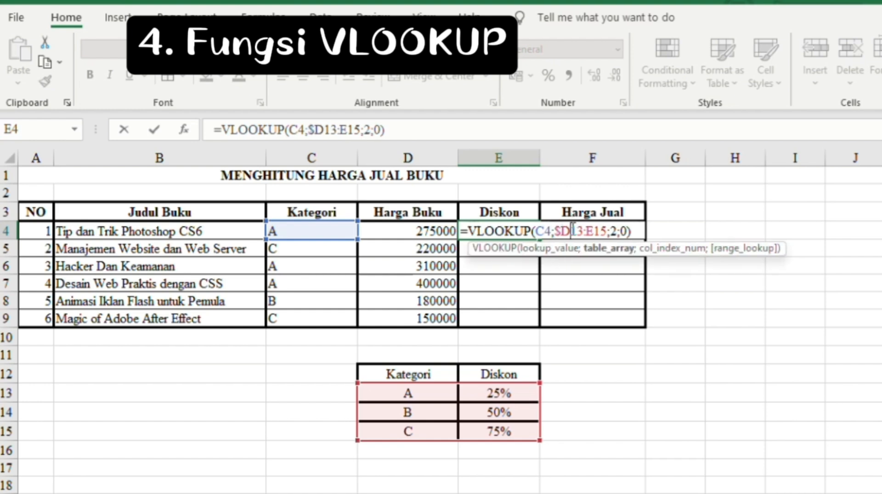
pyautogui.click(572, 230)
pyautogui.write('$')
pyautogui.click(594, 230)
pyautogui.write('$')
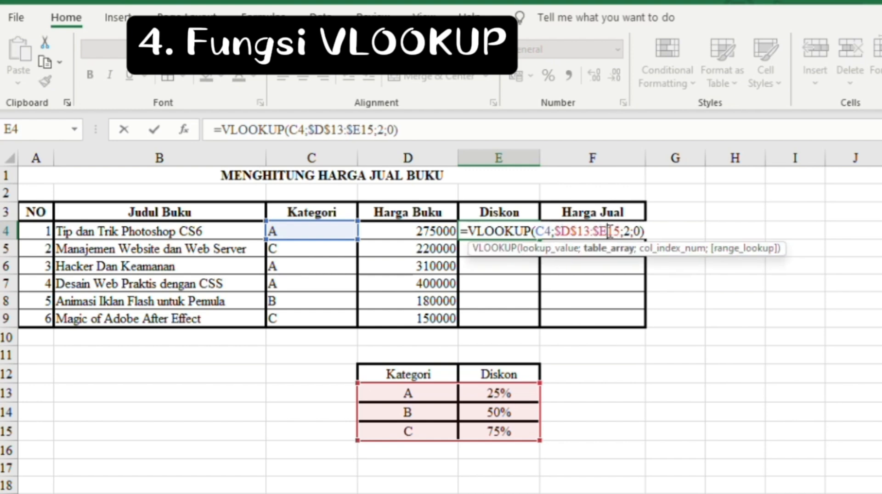
pyautogui.click(609, 231)
pyautogui.write('$')
pyautogui.press('Return')
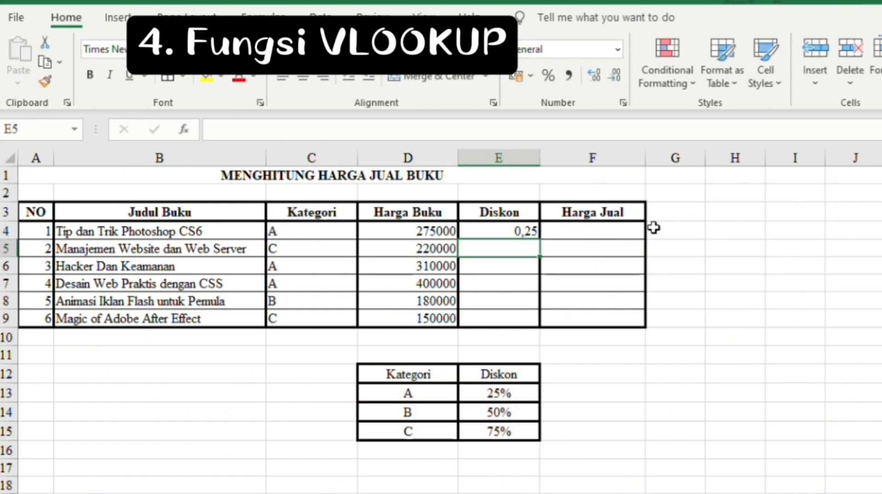
pyautogui.press('Up')
pyautogui.click(548, 75)
pyautogui.moveTo(539, 239); pyautogui.dragTo(538, 321)
# - Enter =D4-(D4*E4) in F4 for Harga Jual and fill it down to F9
pyautogui.click(594, 230)
pyautogui.click(573, 223)
pyautogui.write('=')
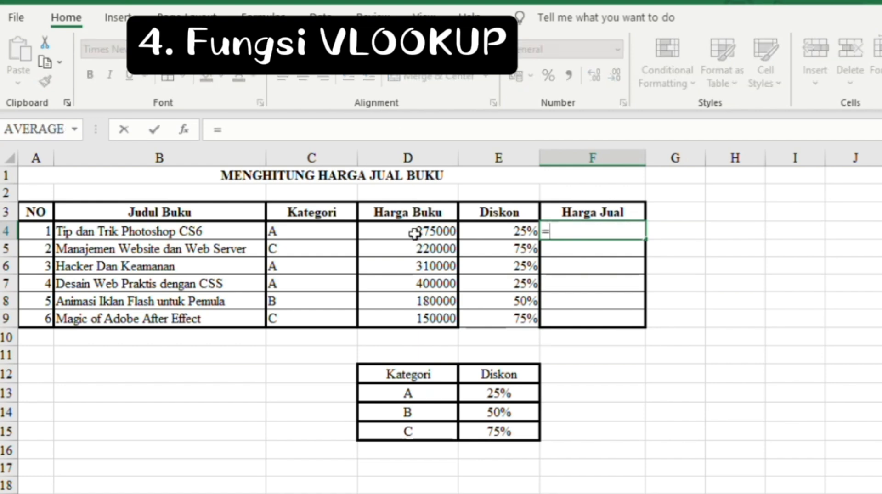
pyautogui.click(434, 230)
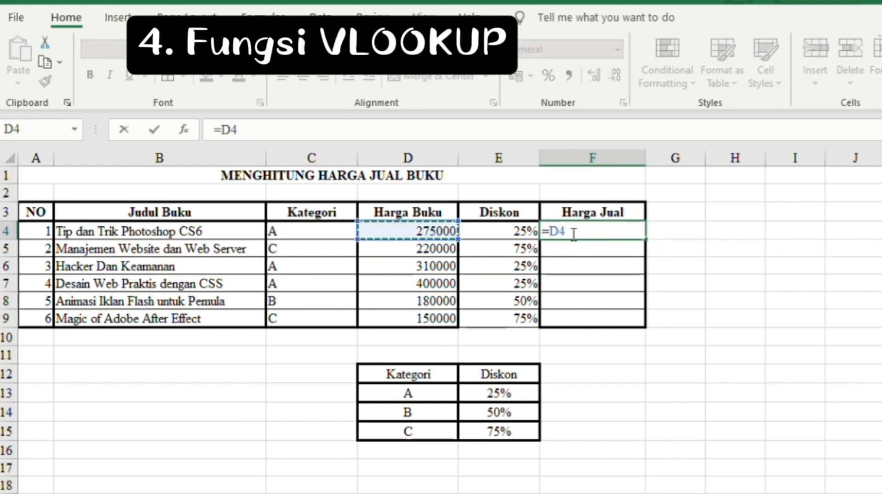
pyautogui.write('-(')
pyautogui.click(442, 229)
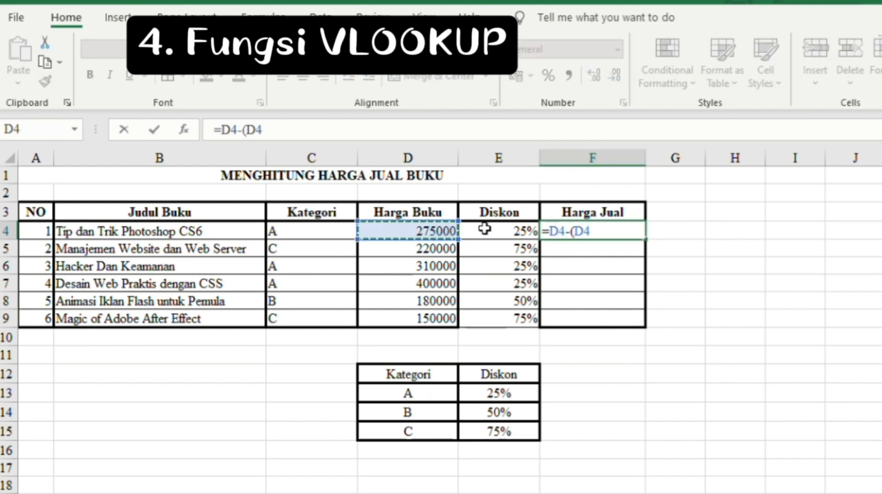
pyautogui.write('*')
pyautogui.click(500, 230)
pyautogui.write(')')
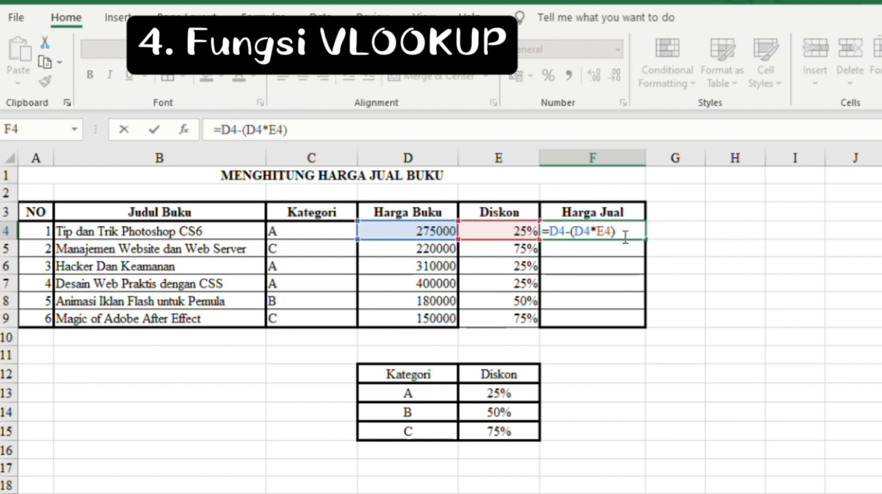
pyautogui.press('Return')
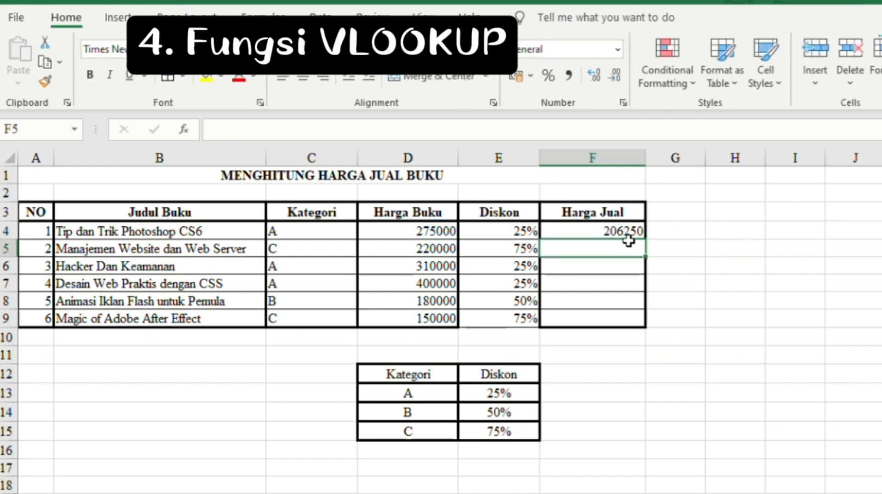
pyautogui.click(620, 229)
pyautogui.moveTo(644, 239); pyautogui.dragTo(650, 323)
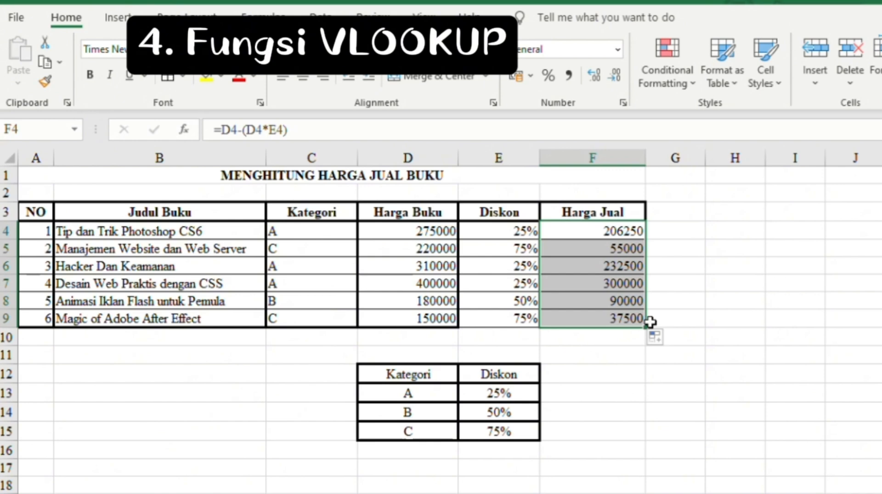
# - Center-align the data cells C4:F9
pyautogui.click(735, 212)
pyautogui.moveTo(299, 235); pyautogui.dragTo(590, 321)
pyautogui.click(303, 77)
pyautogui.click(673, 449)
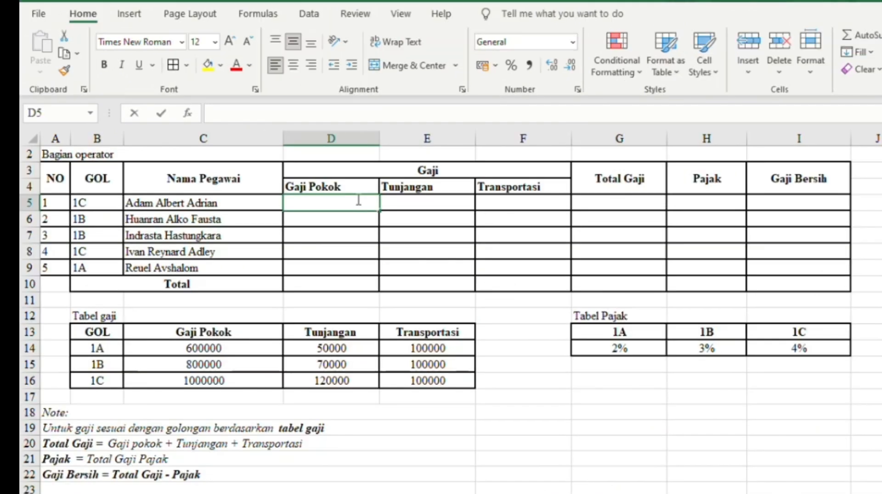
# - Enter =VLOOKUP(B5;B13:E16;2;0) in D5 for Gaji Pokok
pyautogui.write('=vkoo')
pyautogui.press('BackSpace')
pyautogui.press('BackSpace')
pyautogui.press('BackSpace')
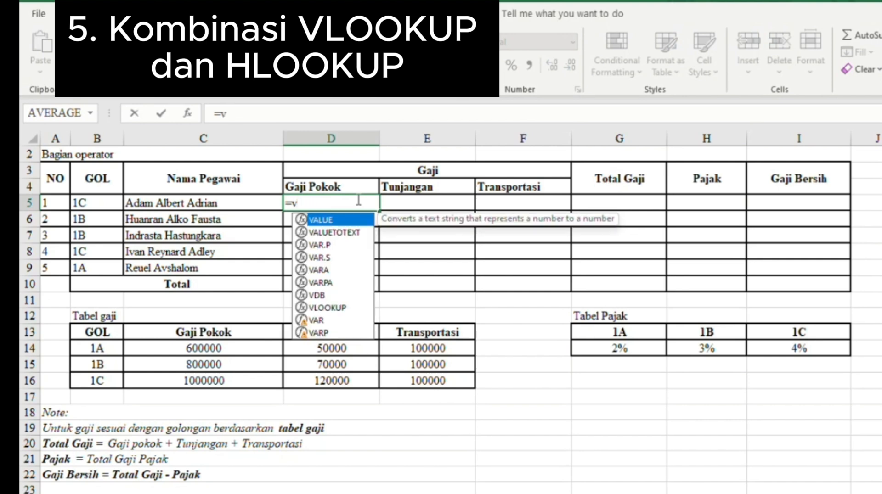
pyautogui.write('lo')
pyautogui.press('Tab')
pyautogui.click(110, 206)
pyautogui.write(';')
pyautogui.moveTo(107, 336); pyautogui.dragTo(423, 376)
pyautogui.write(';2;')
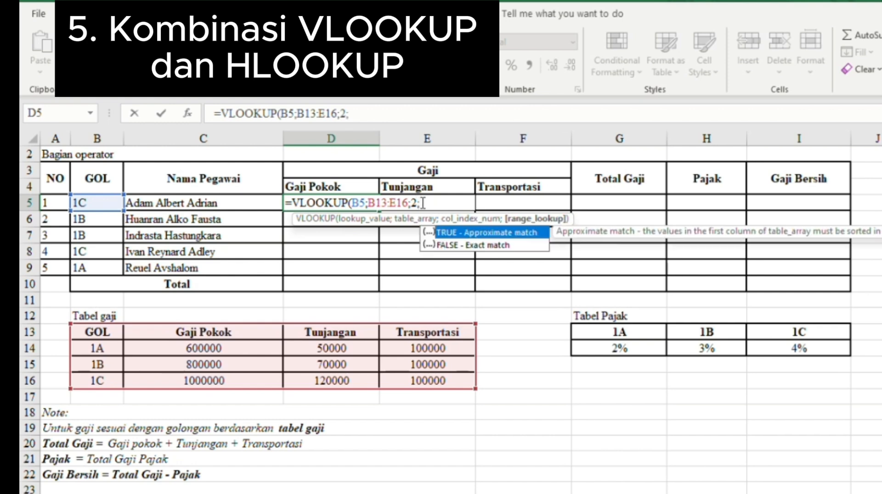
pyautogui.write('0)')
# - Make the Gaji Pokok range absolute as $B$13:$E$16 and fill D5 down to D9
pyautogui.click(373, 203)
pyautogui.write('$')
pyautogui.click(369, 202)
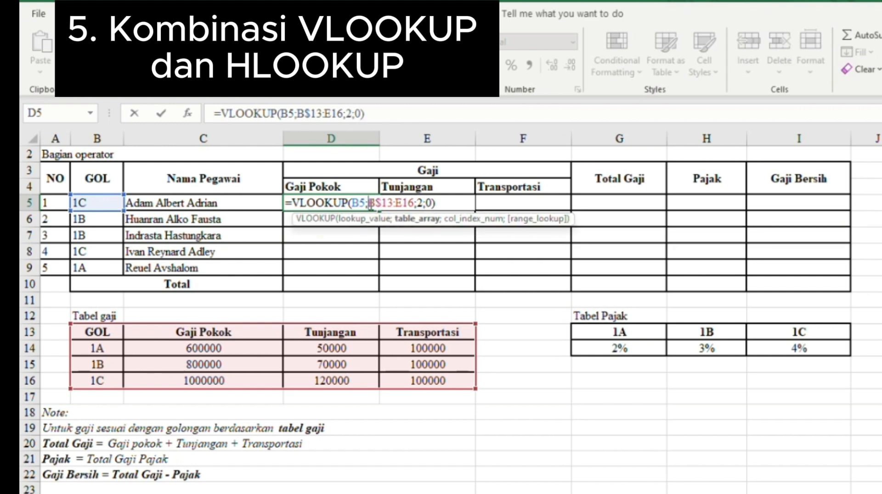
pyautogui.write('$')
pyautogui.click(401, 203)
pyautogui.write('$')
pyautogui.click(413, 203)
pyautogui.write('$E$')
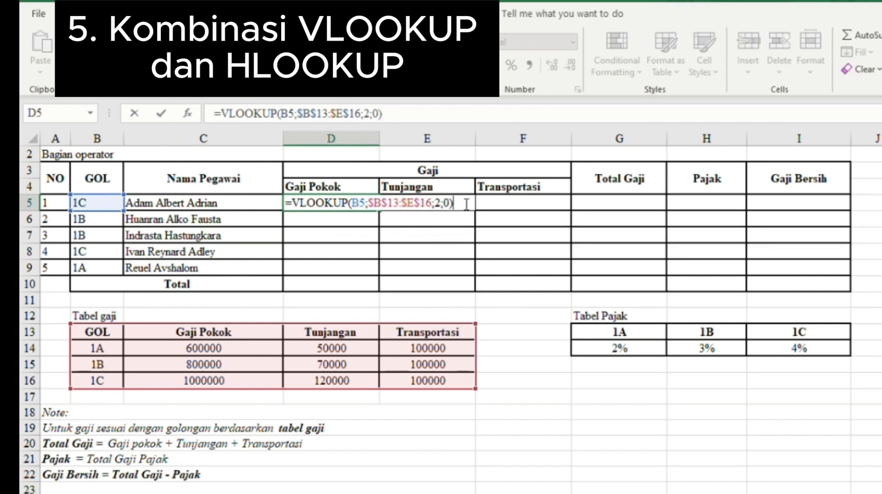
pyautogui.press('Return')
pyautogui.click(364, 199)
pyautogui.moveTo(379, 210); pyautogui.dragTo(376, 271)
# - Enter =VLOOKUP(B5;B13:E16;3;0) in E5 for Tunjangan
pyautogui.click(412, 213)
pyautogui.write('=vl')
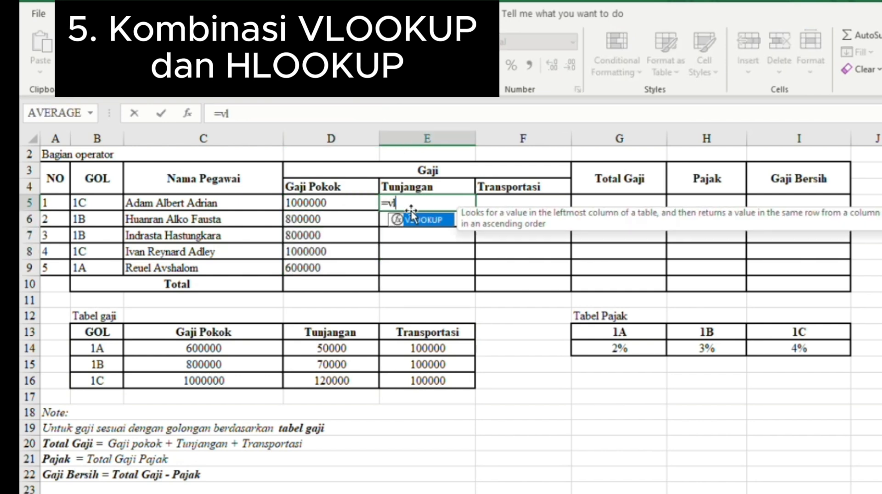
pyautogui.press('Tab')
pyautogui.click(83, 203)
pyautogui.write(';')
pyautogui.moveTo(85, 332); pyautogui.dragTo(427, 380)
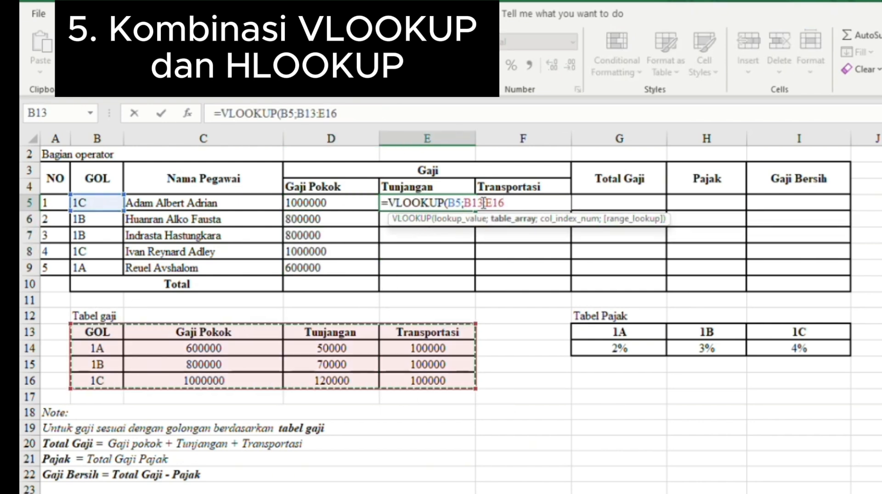
pyautogui.write(';3;0)')
# - Anchor the Tunjangan range as $B$13:$E$16 and fill E5 down to E9
pyautogui.click(471, 203)
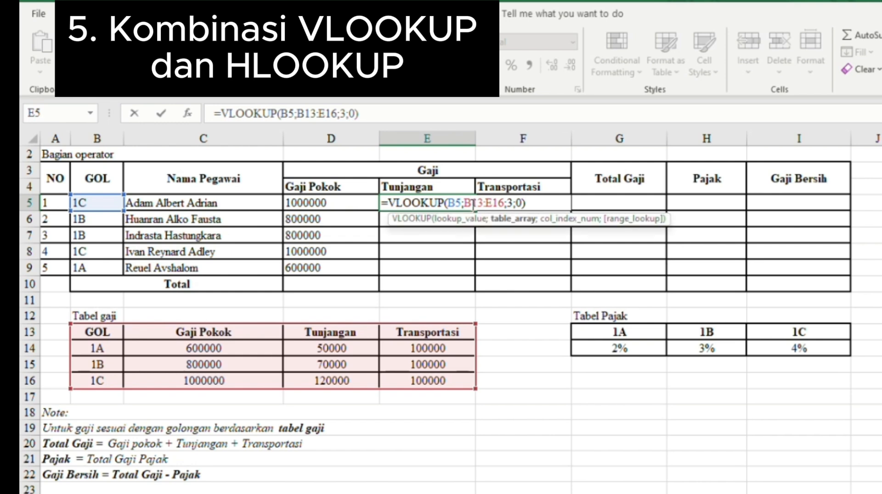
pyautogui.write('$')
pyautogui.click(465, 203)
pyautogui.write('$')
pyautogui.click(499, 203)
pyautogui.write('$B')
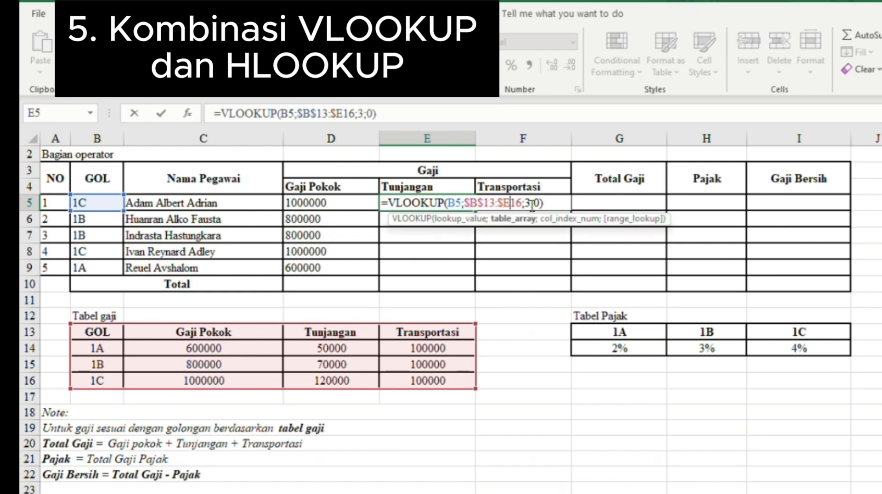
pyautogui.write('$')
pyautogui.press('Return')
pyautogui.click(417, 203)
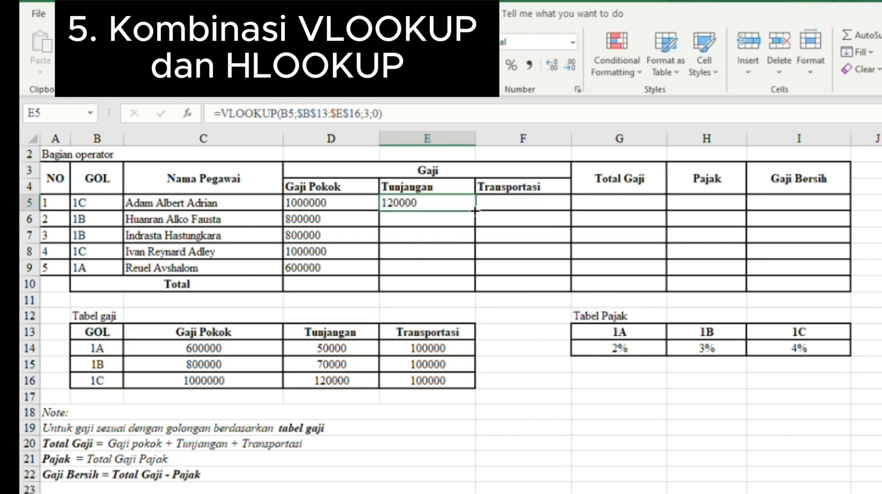
pyautogui.moveTo(476, 211); pyautogui.dragTo(475, 275)
# - Enter =VLOOKUP(B5;B13:E16;4;0) in F5 for Transportasi
pyautogui.click(538, 207)
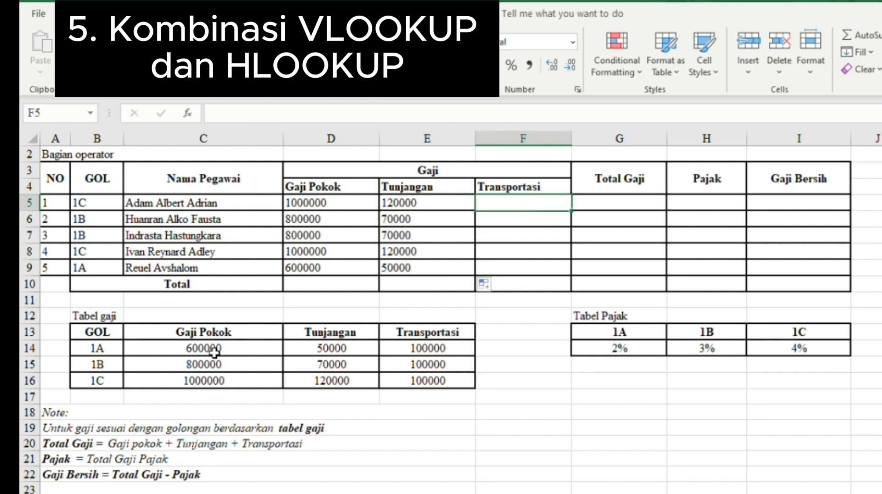
pyautogui.write('=vl')
pyautogui.press('Tab')
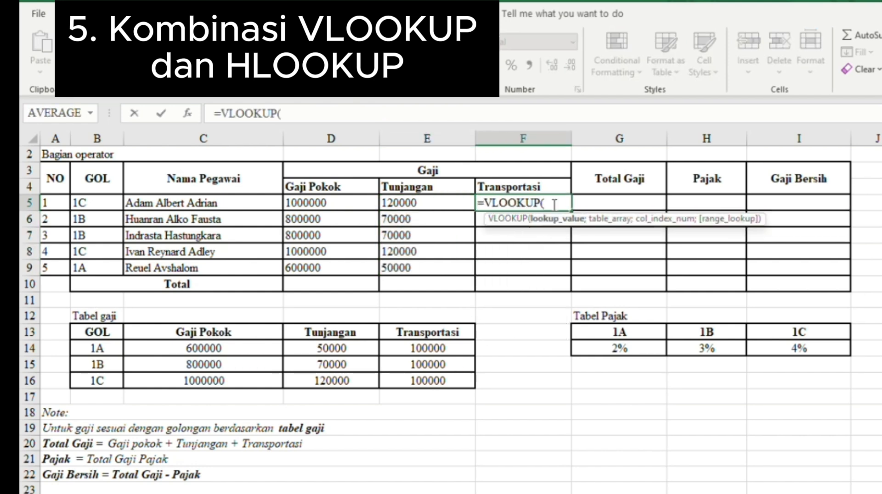
pyautogui.click(97, 203)
pyautogui.write(';')
pyautogui.moveTo(97, 332); pyautogui.dragTo(378, 355)
pyautogui.write('4;')
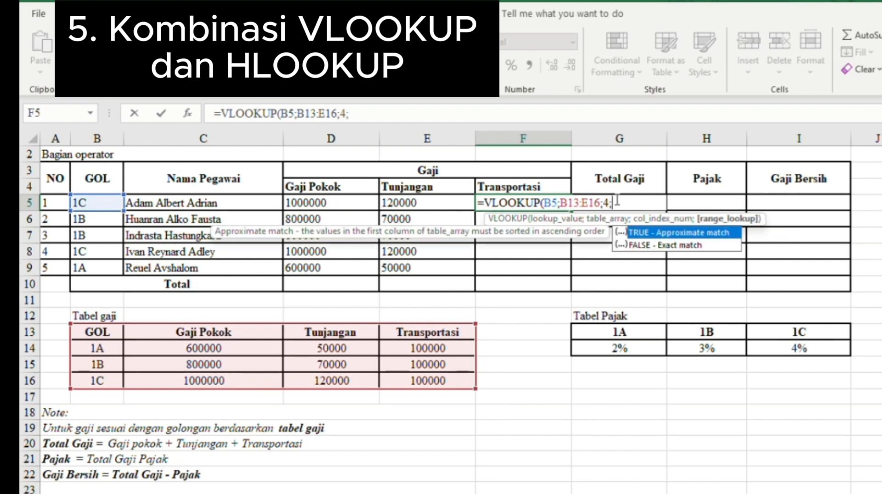
pyautogui.write('0)')
# - Anchor the Transportasi range as $B$13:$E$16 and fill F5 down to F9
pyautogui.click(563, 202)
pyautogui.write('$')
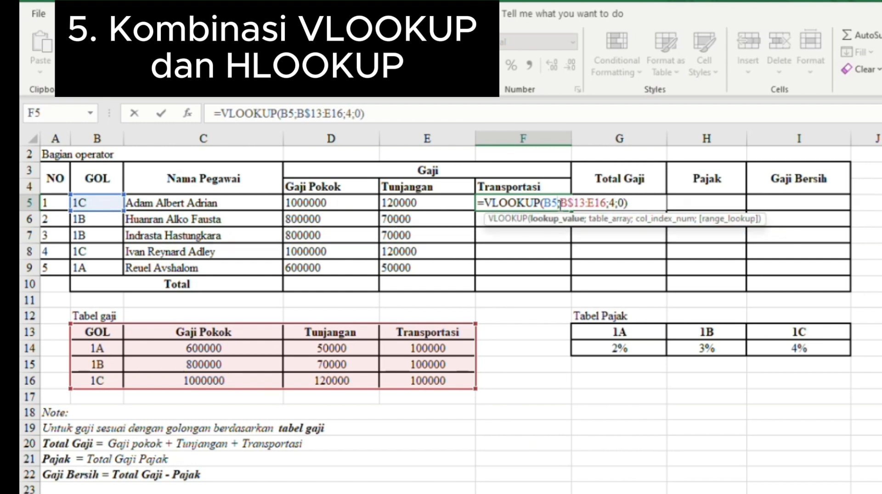
pyautogui.click(561, 204)
pyautogui.write('$')
pyautogui.click(594, 204)
pyautogui.write('$')
pyautogui.click(606, 205)
pyautogui.write('$E$')
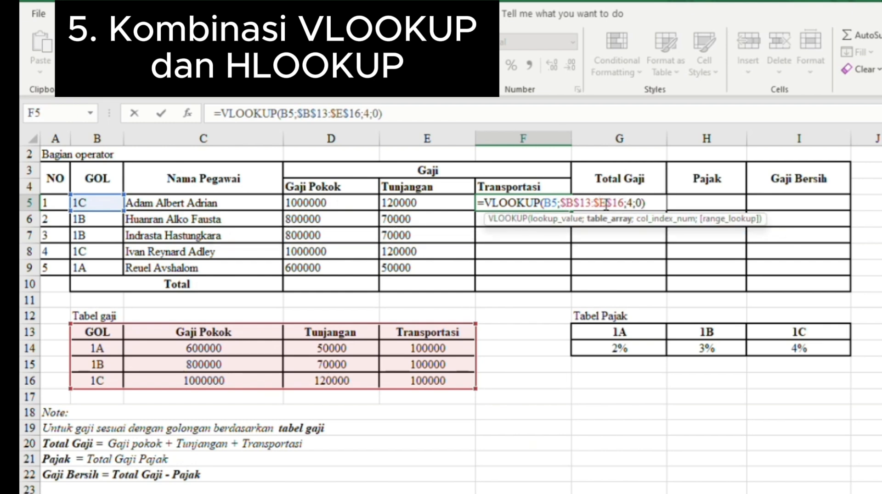
pyautogui.press('Return')
pyautogui.click(566, 205)
pyautogui.moveTo(570, 210); pyautogui.dragTo(570, 271)
pyautogui.click(704, 206)
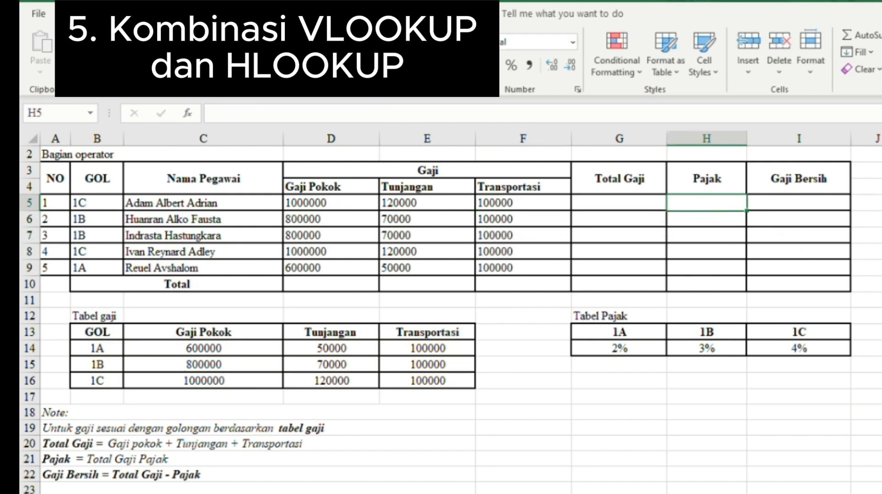
# - Enter =HLOOKUP(B5;$G$13:$I$14;2;0) in H5 to look up the tax rate by GOL
pyautogui.write('=hloo')
pyautogui.press('Tab')
pyautogui.press('Left')
pyautogui.press('Left')
pyautogui.press('Left')
pyautogui.press('Left')
pyautogui.press('Left')
pyautogui.press('Left')
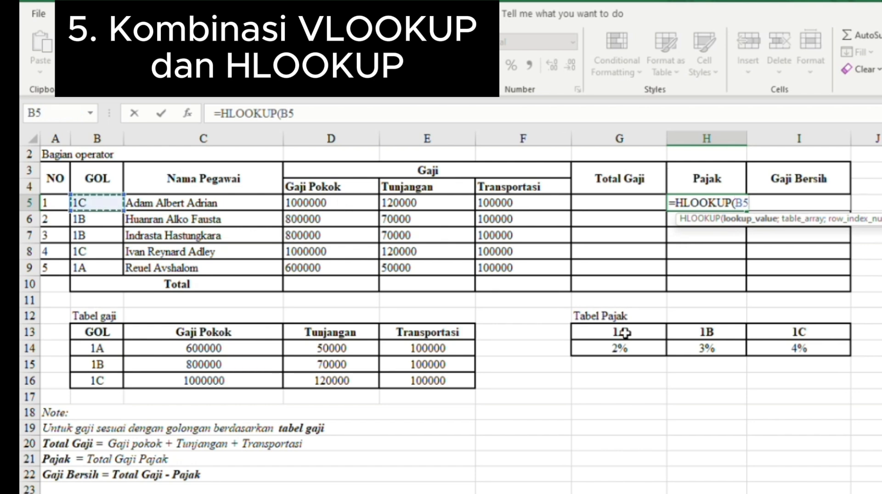
pyautogui.write(';')
pyautogui.moveTo(625, 332); pyautogui.dragTo(790, 349)
pyautogui.write(';')
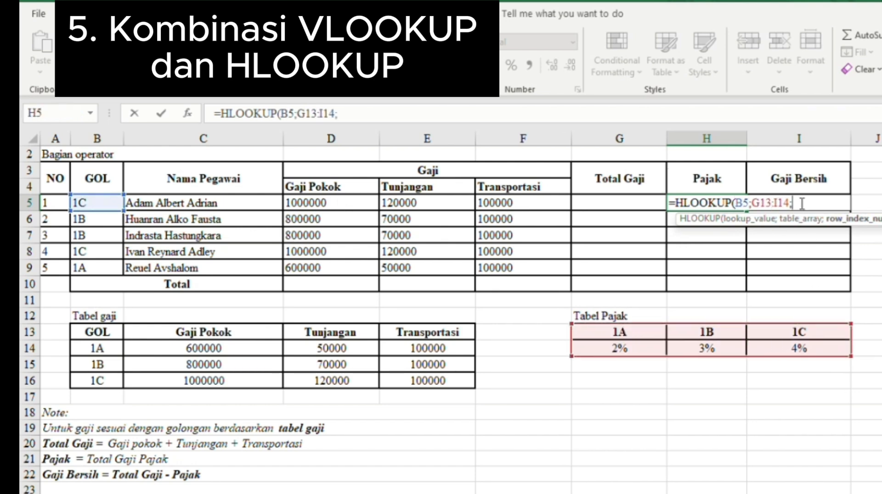
pyautogui.write('2;0)')
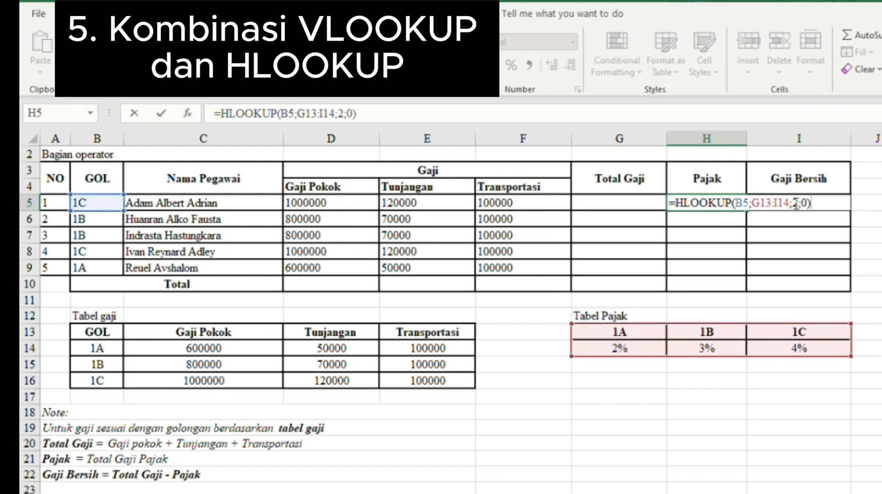
pyautogui.write('$')
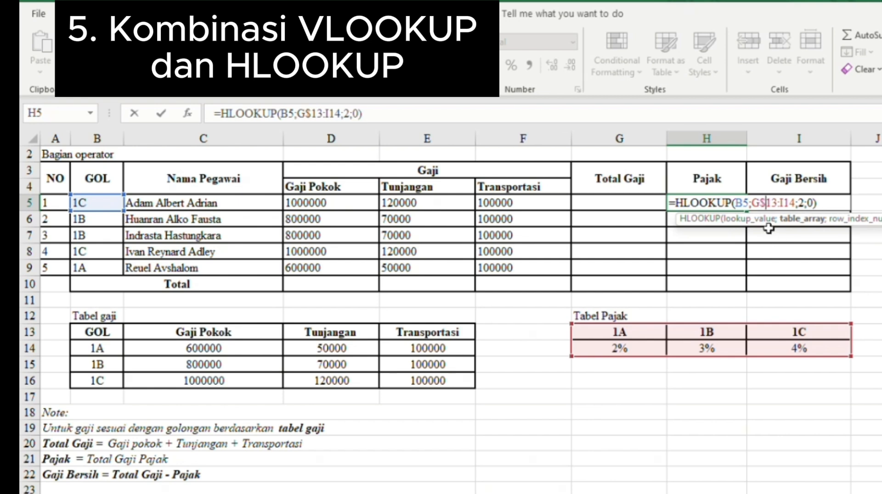
pyautogui.click(754, 204)
pyautogui.write('$')
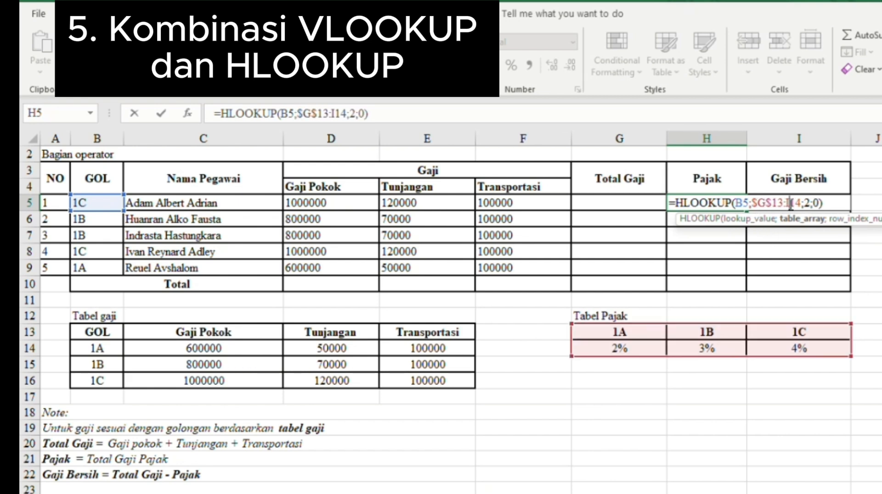
pyautogui.click(791, 203)
pyautogui.write('$')
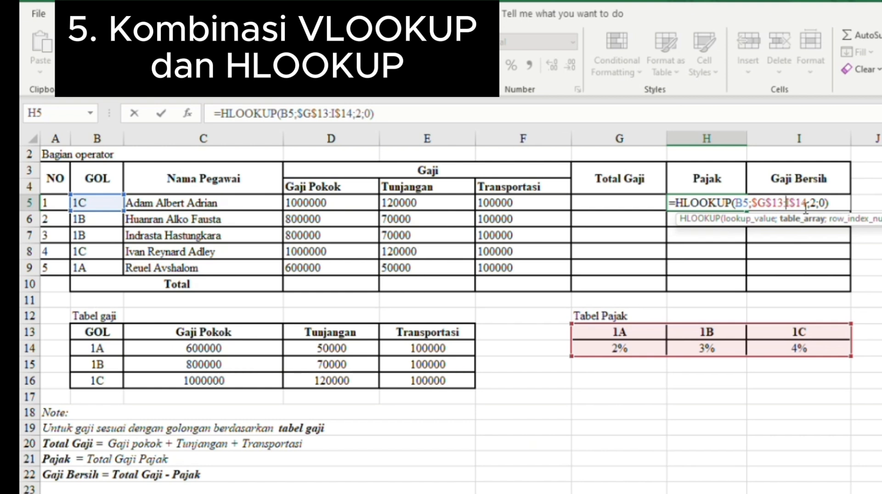
pyautogui.write('$')
pyautogui.press('Return')
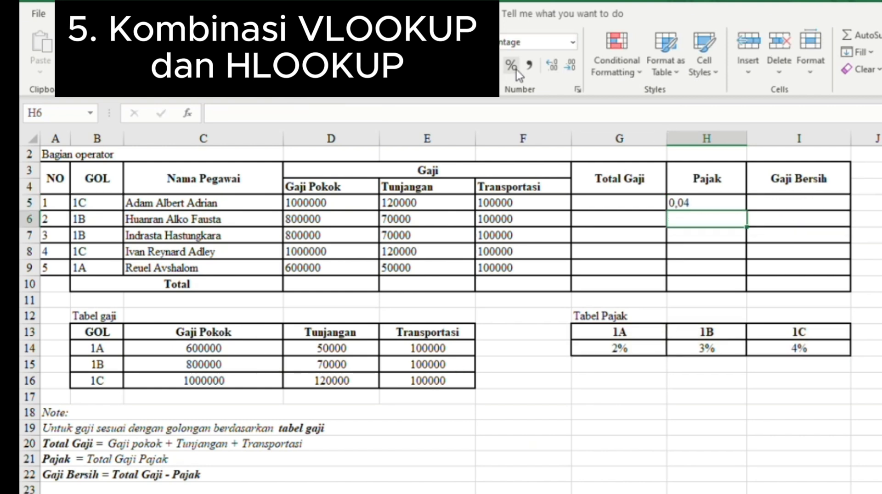
# - Restore the H5 Pajak formula, show it as a percentage, and fill it down to H9
pyautogui.moveTo(710, 212); pyautogui.dragTo(710, 206)
pyautogui.click(516, 306)
pyautogui.hotkey('ctrl', 'z')
pyautogui.doubleClick(708, 204)
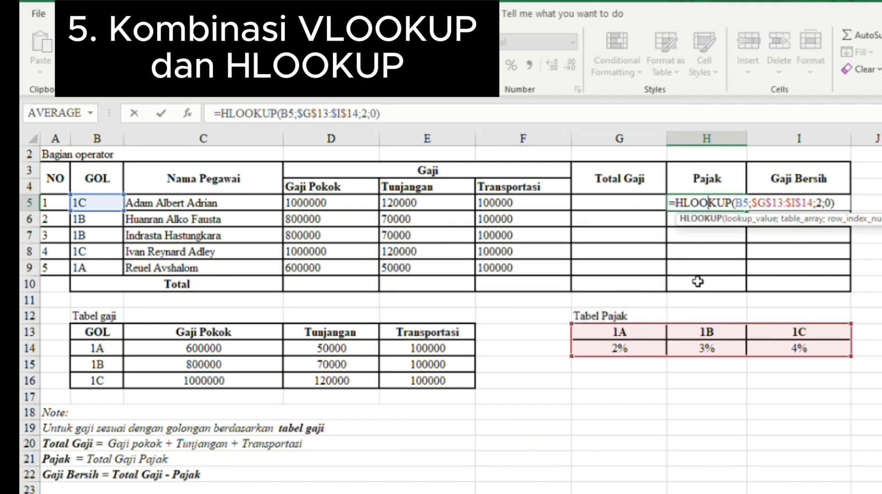
pyautogui.press('Return')
pyautogui.click(710, 202)
pyautogui.hotkey('ctrl', 'shift', '5')
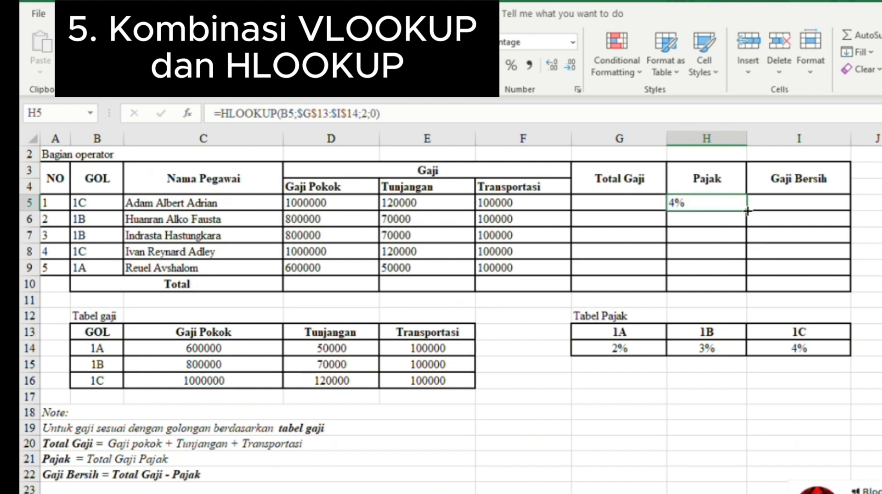
pyautogui.moveTo(748, 211); pyautogui.dragTo(747, 272)
pyautogui.click(734, 391)
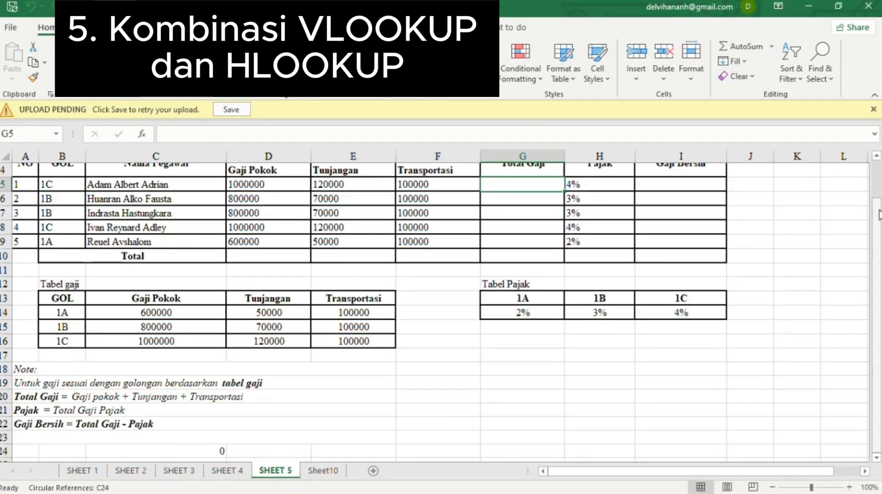
# - Calculate Total Gaji with =D5+E5+F5 in G5 and fill it down to G9
pyautogui.scroll(1, 878, 214)
pyautogui.write('=')
pyautogui.click(287, 213)
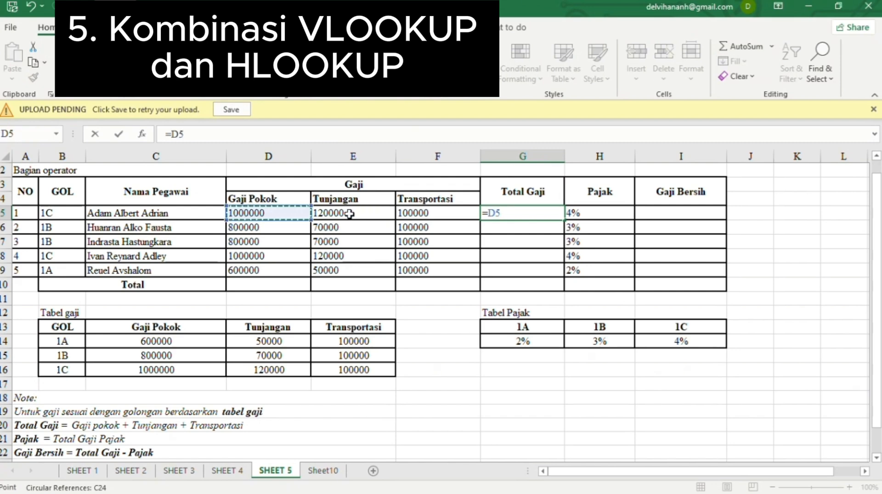
pyautogui.write('+')
pyautogui.click(350, 213)
pyautogui.write('+')
pyautogui.click(432, 213)
pyautogui.press('Return')
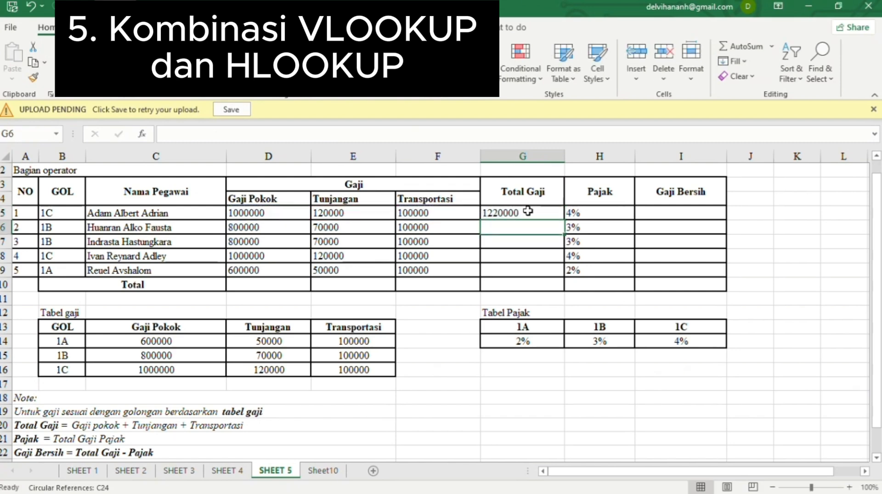
pyautogui.click(528, 212)
pyautogui.moveTo(564, 220); pyautogui.dragTo(564, 272)
# - Calculate Gaji Bersih with =G5-(G5*H5) in I5 and fill it down to I9
pyautogui.click(693, 217)
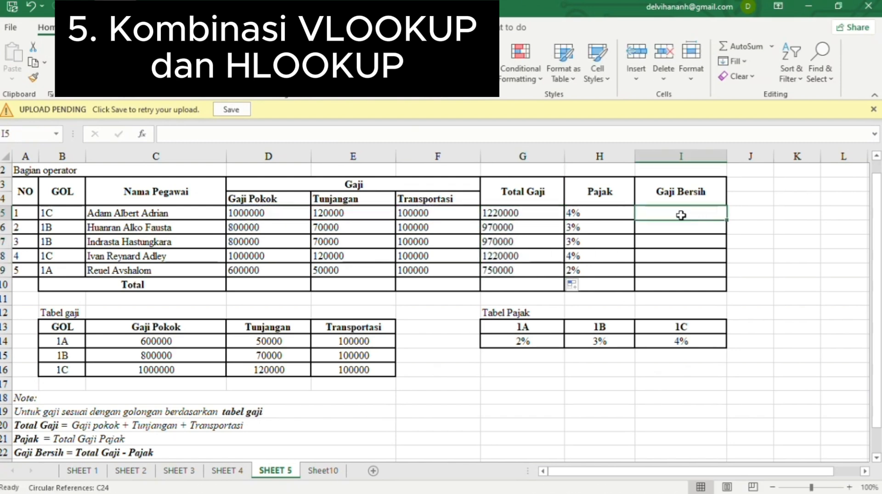
pyautogui.write('=')
pyautogui.click(549, 214)
pyautogui.write('-(')
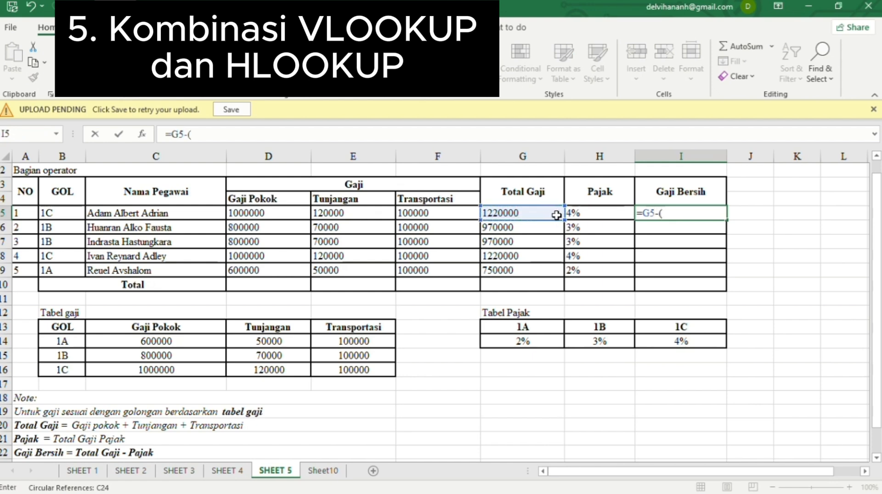
pyautogui.click(556, 215)
pyautogui.write('*')
pyautogui.click(593, 214)
pyautogui.write(')')
pyautogui.press('Return')
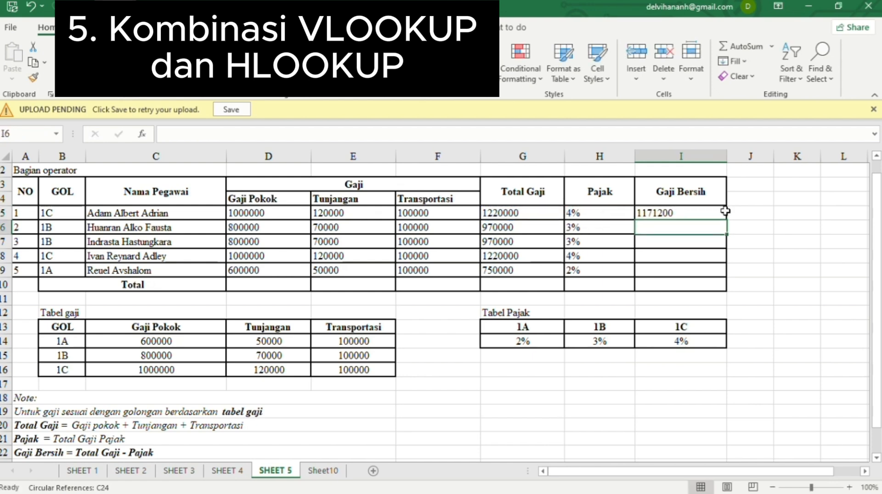
pyautogui.click(716, 212)
pyautogui.moveTo(726, 220); pyautogui.dragTo(726, 276)
# - Total the Gaji Pokok column in D10 with =SUM(D5:D9), then check the H10 total
pyautogui.click(260, 287)
pyautogui.write('=sum')
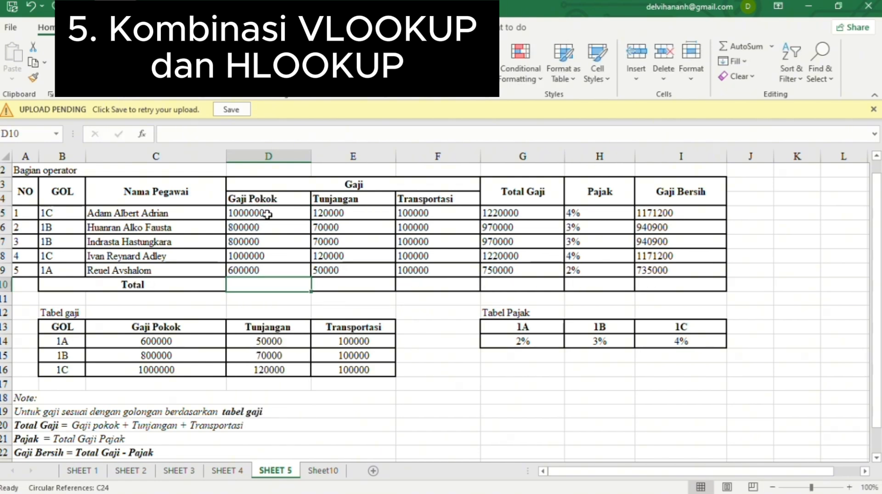
pyautogui.write('=sum')
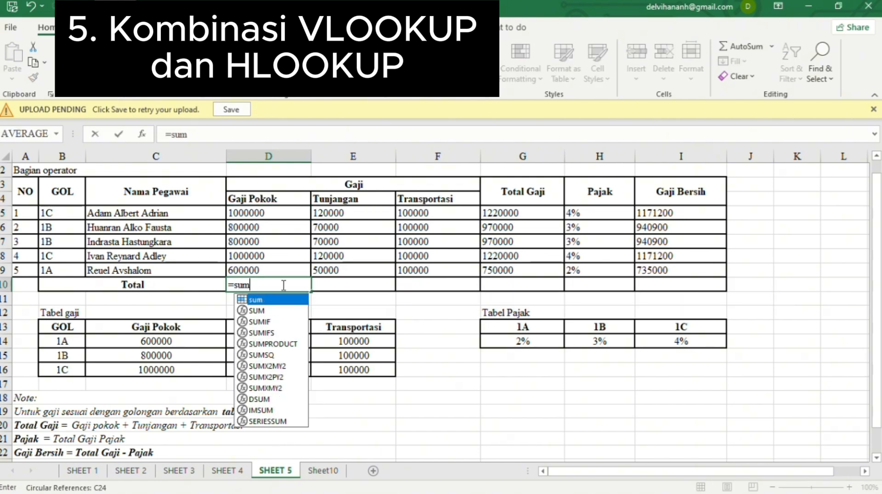
pyautogui.press('Tab')
pyautogui.moveTo(276, 214); pyautogui.dragTo(724, 288)
pyautogui.press('Return')
pyautogui.click(293, 285)
pyautogui.click(599, 284)
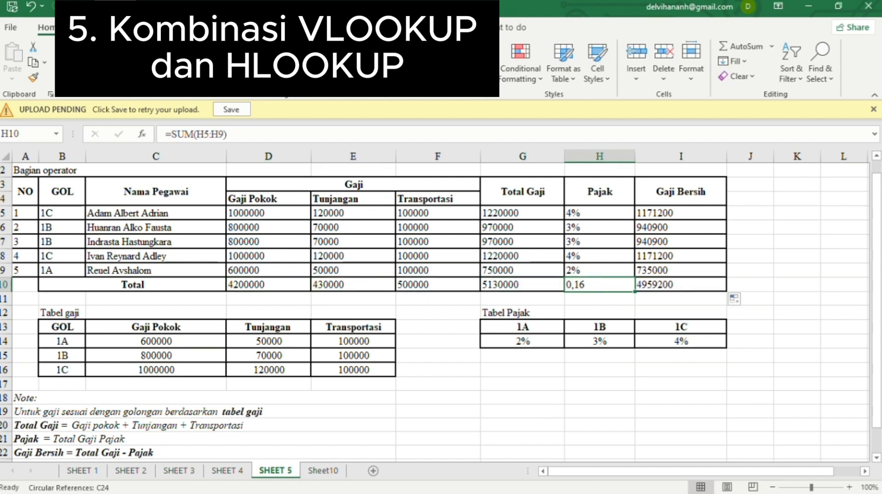
# - Apply Rupiah currency format to the Gaji Bersih cells I5:I9
pyautogui.click(697, 217)
pyautogui.click(403, 72)
pyautogui.click(448, 96)
pyautogui.moveTo(725, 222); pyautogui.dragTo(723, 271)
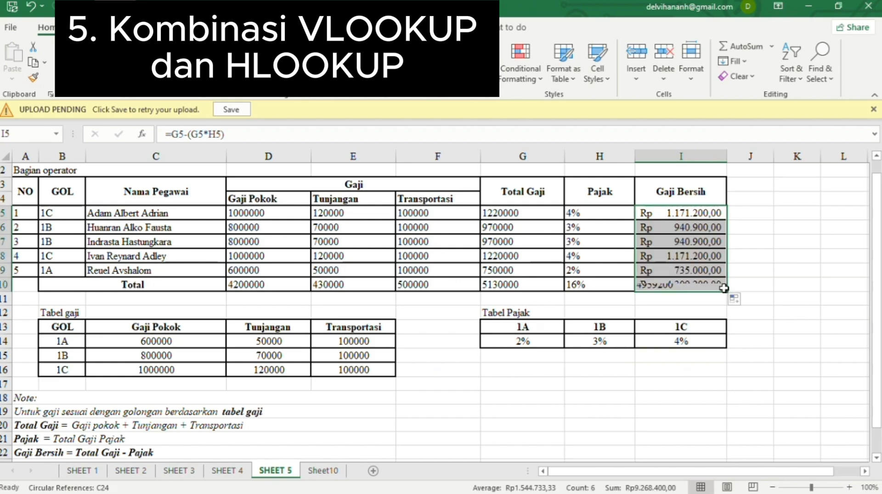
pyautogui.click(659, 311)
pyautogui.click(750, 311)
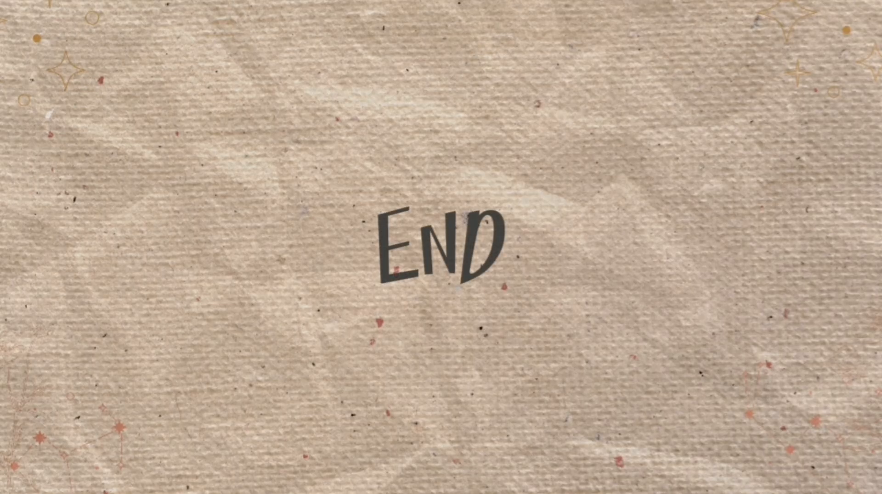